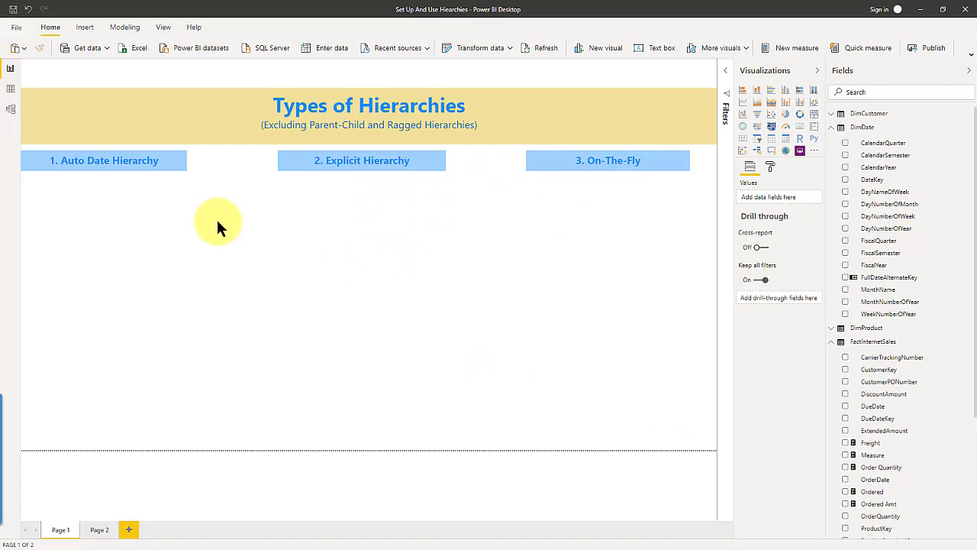
# Tick Auto date/time in the current file's Data Load options
pyautogui.click(16, 28)
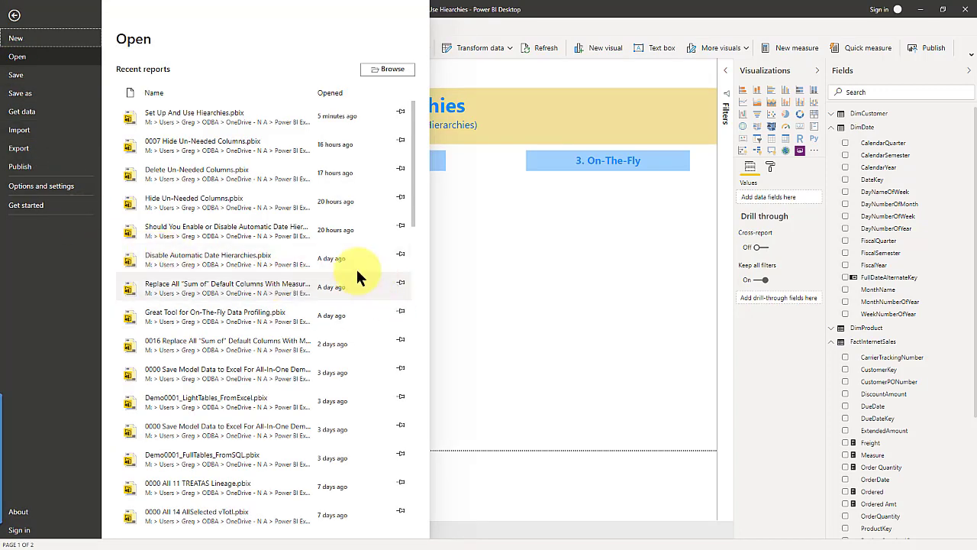
pyautogui.click(50, 185)
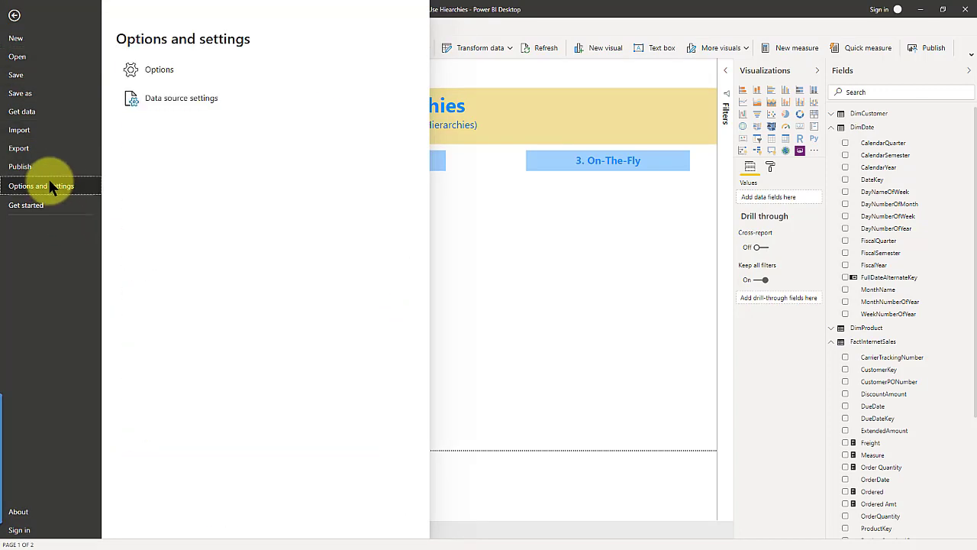
pyautogui.click(156, 69)
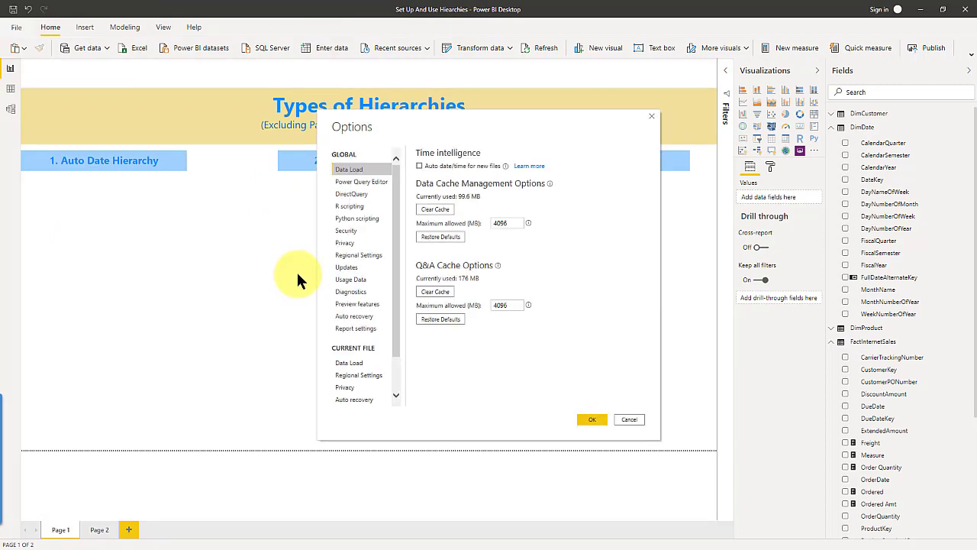
pyautogui.click(318, 371)
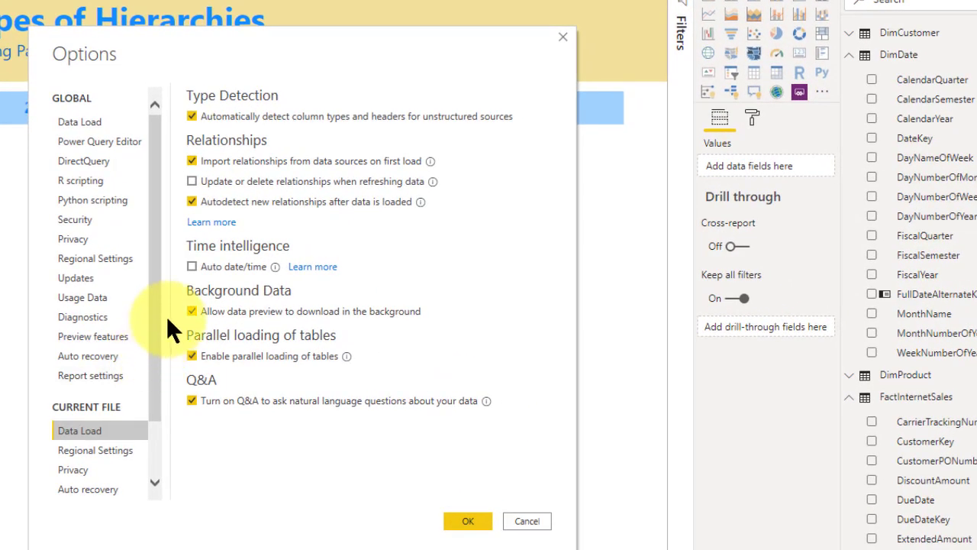
pyautogui.click(189, 263)
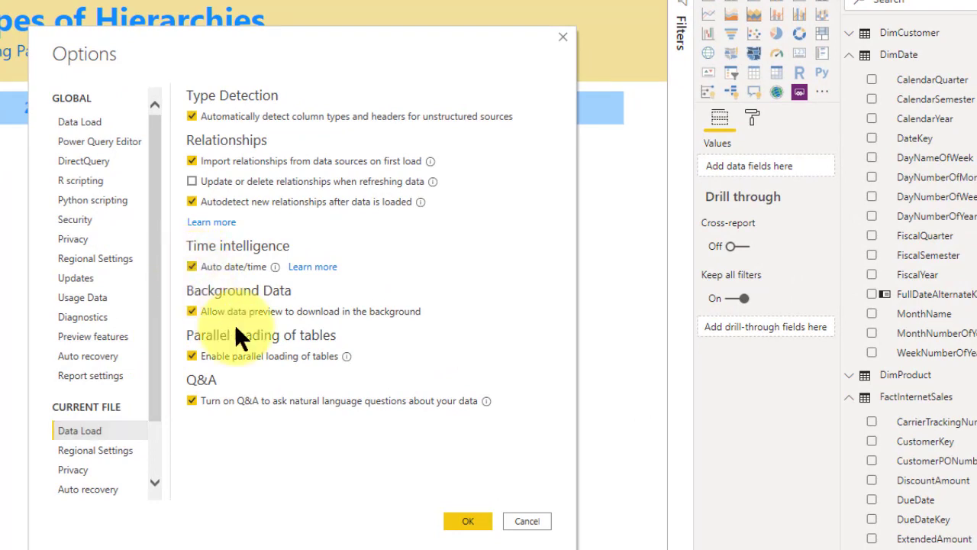
# Apply the options and add a matrix with the whole DueDate Date Hierarchy as rows
pyautogui.click(475, 524)
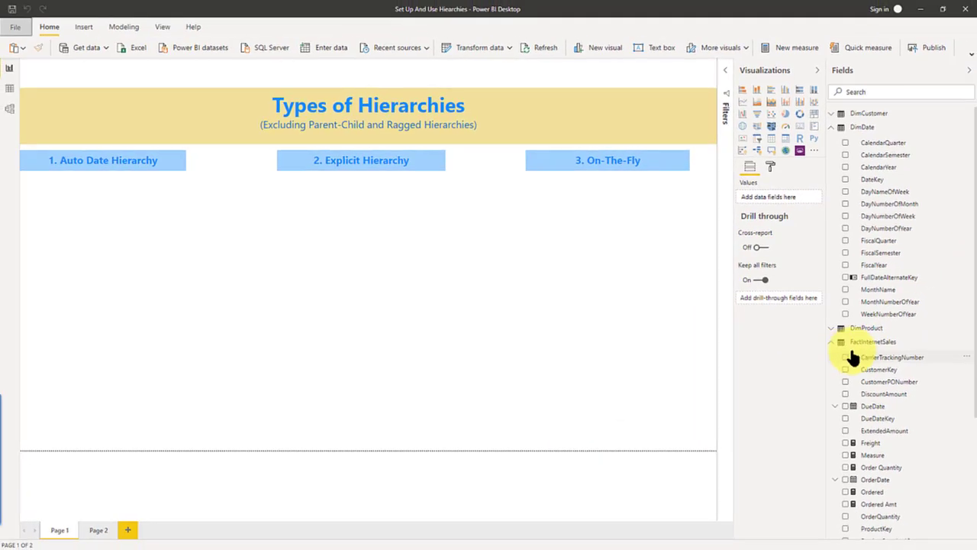
pyautogui.scroll(-5, 843, 344)
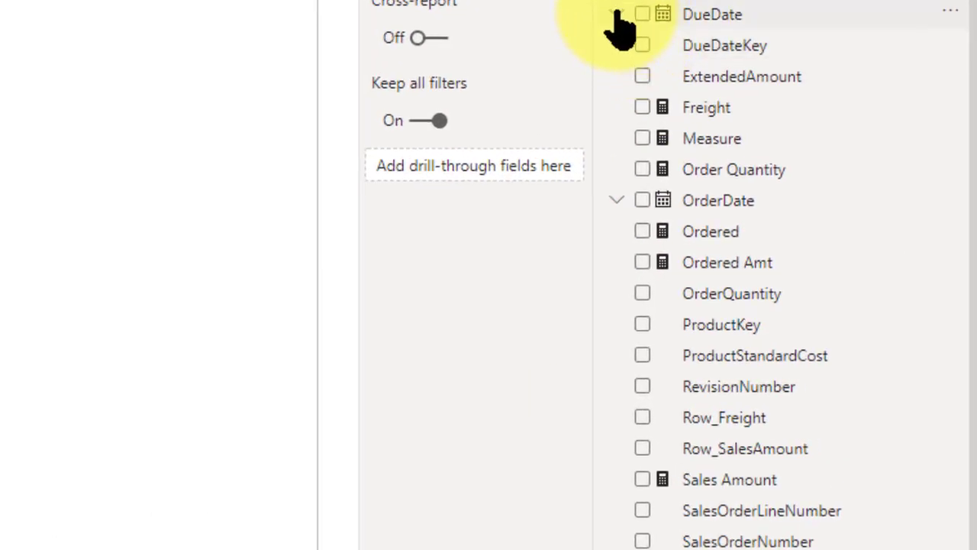
pyautogui.click(617, 15)
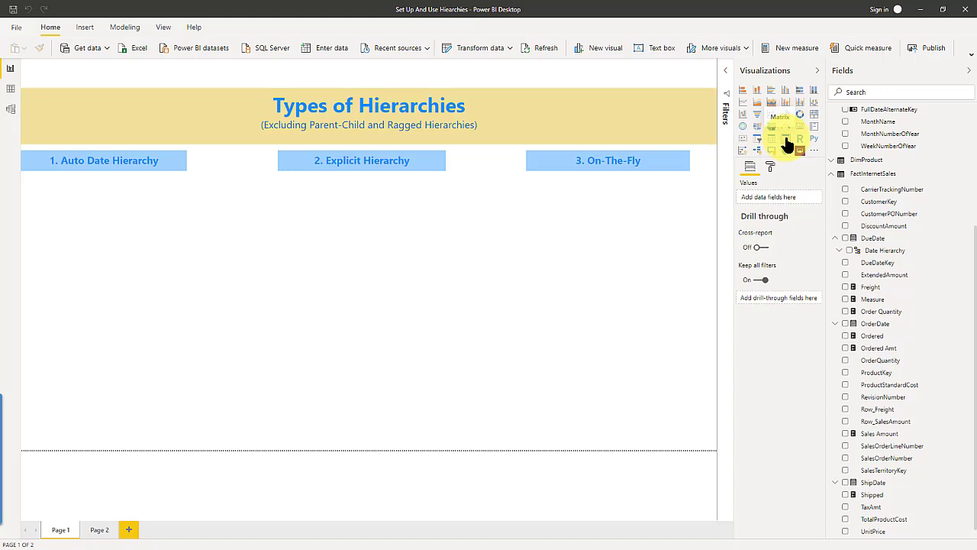
pyautogui.click(785, 138)
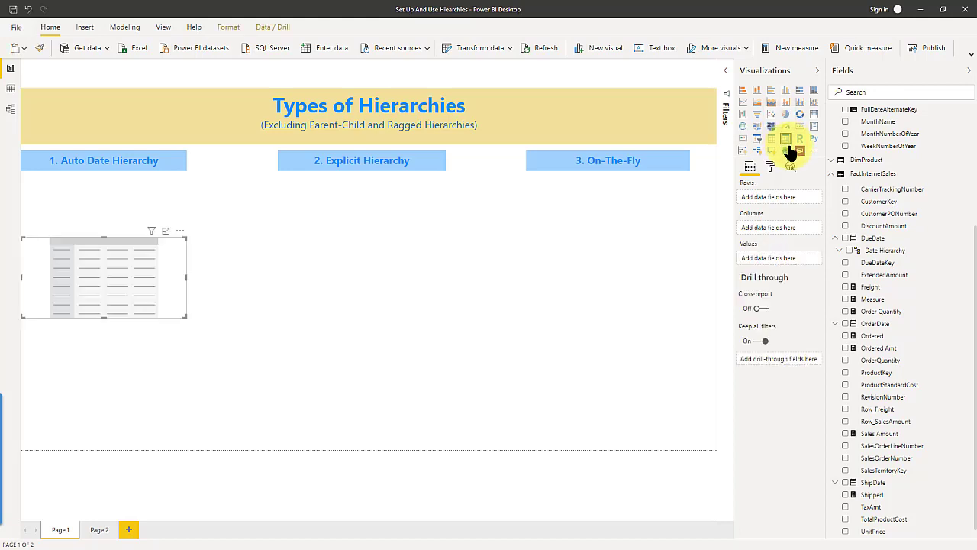
pyautogui.click(839, 251)
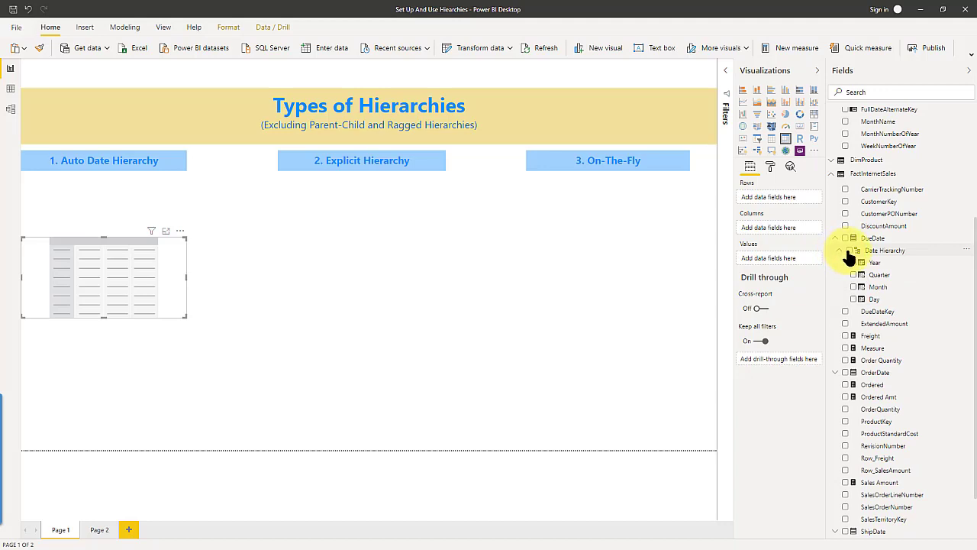
pyautogui.click(851, 251)
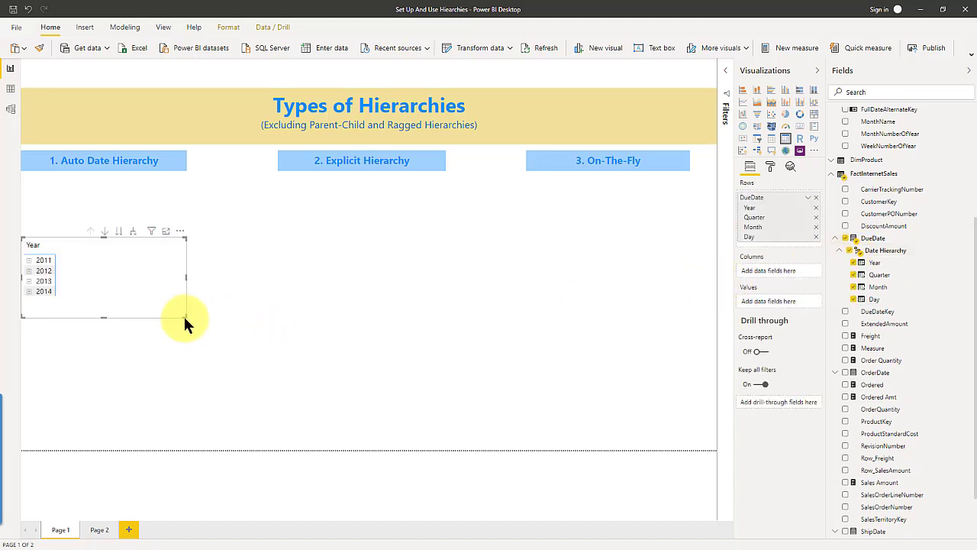
# Enlarge the matrix and expand a year's Qtr 2 down to its months
pyautogui.moveTo(187, 316); pyautogui.dragTo(184, 372)
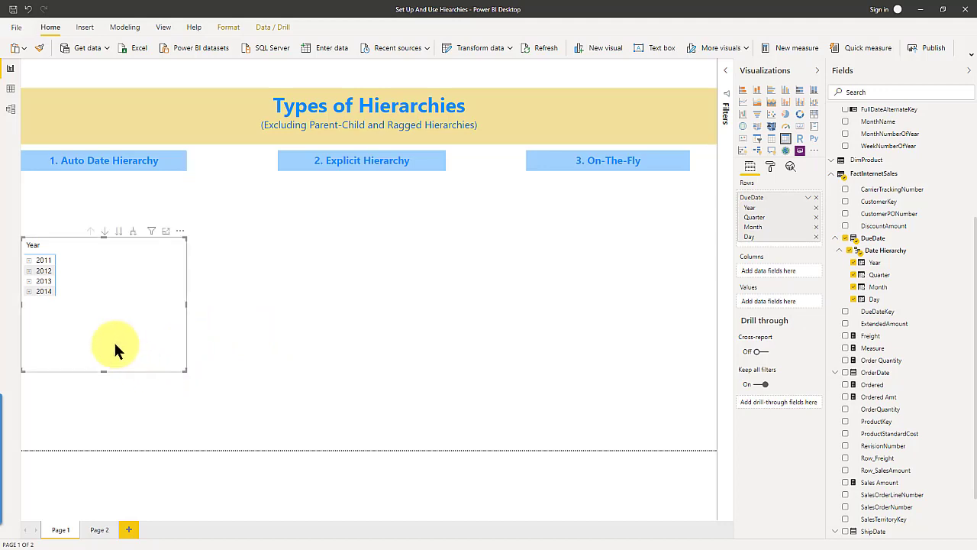
pyautogui.click(29, 271)
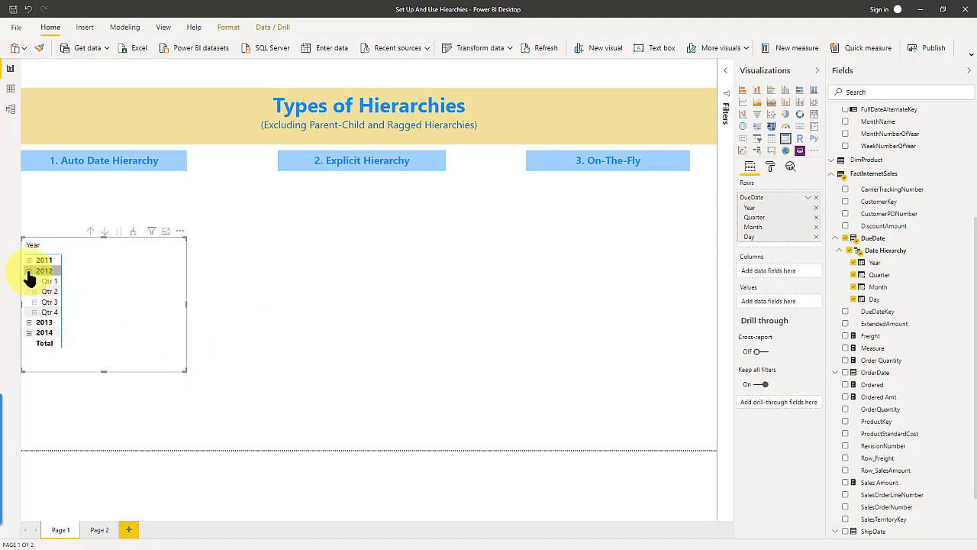
pyautogui.click(33, 291)
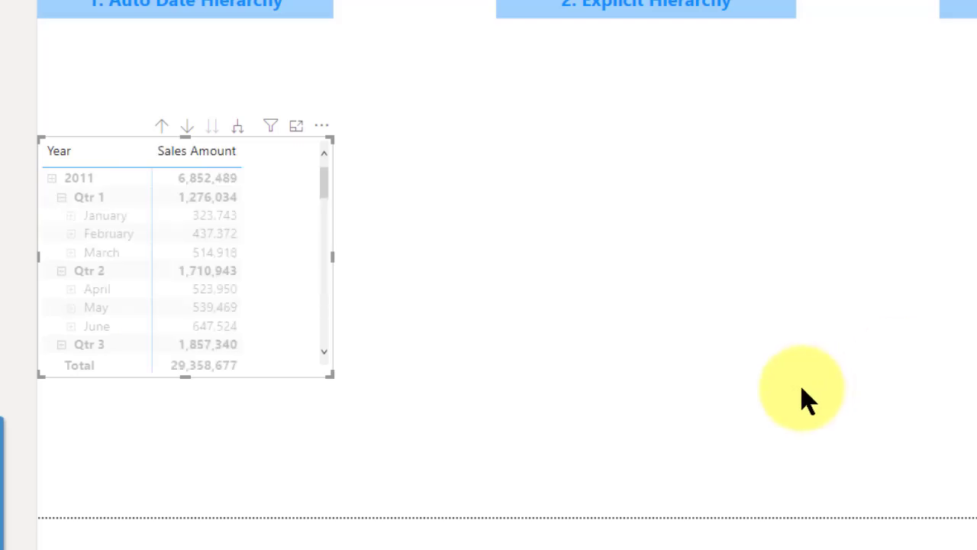
pyautogui.moveTo(330, 375); pyautogui.dragTo(359, 455)
pyautogui.click(110, 272)
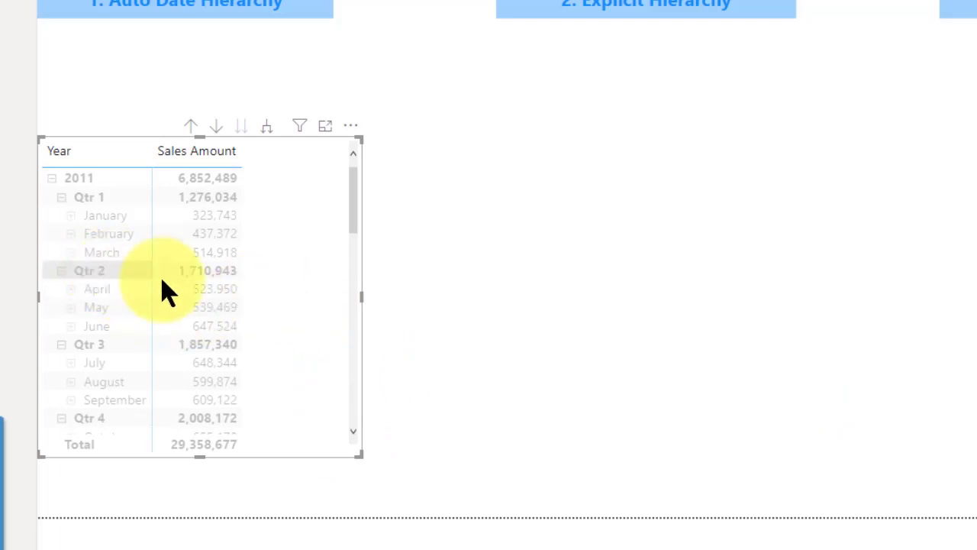
# Collapse all tables in the Fields list using DimDate's Collapse all option
pyautogui.click(75, 276)
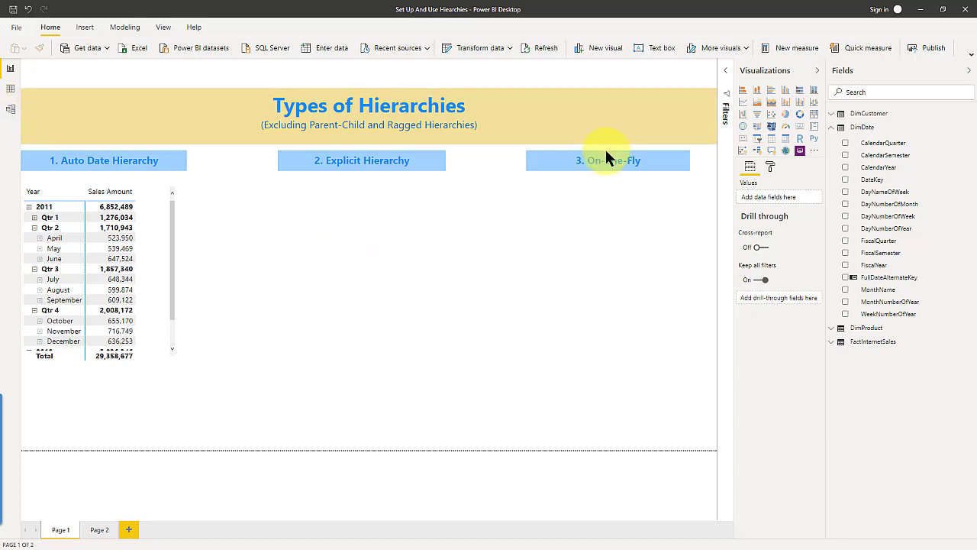
pyautogui.rightClick(868, 130)
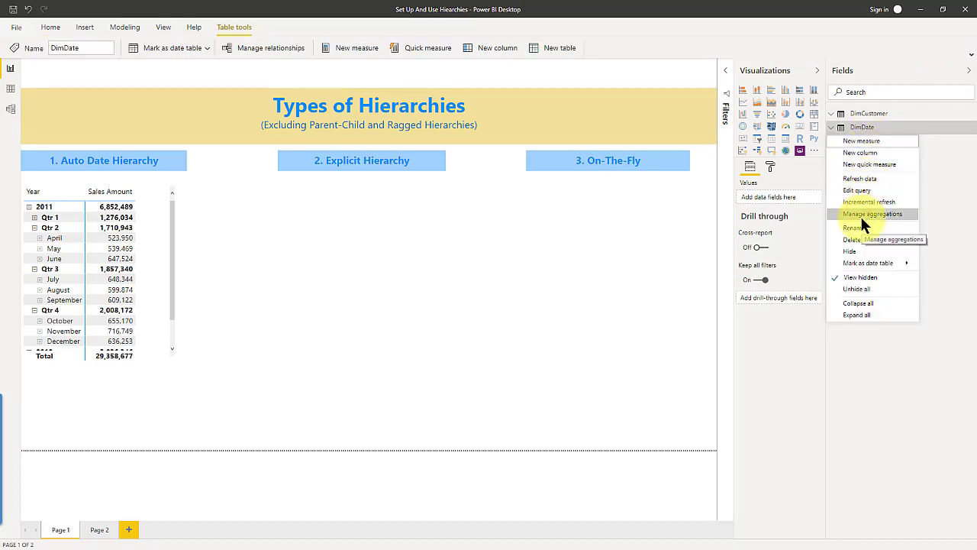
pyautogui.moveTo(868, 262)
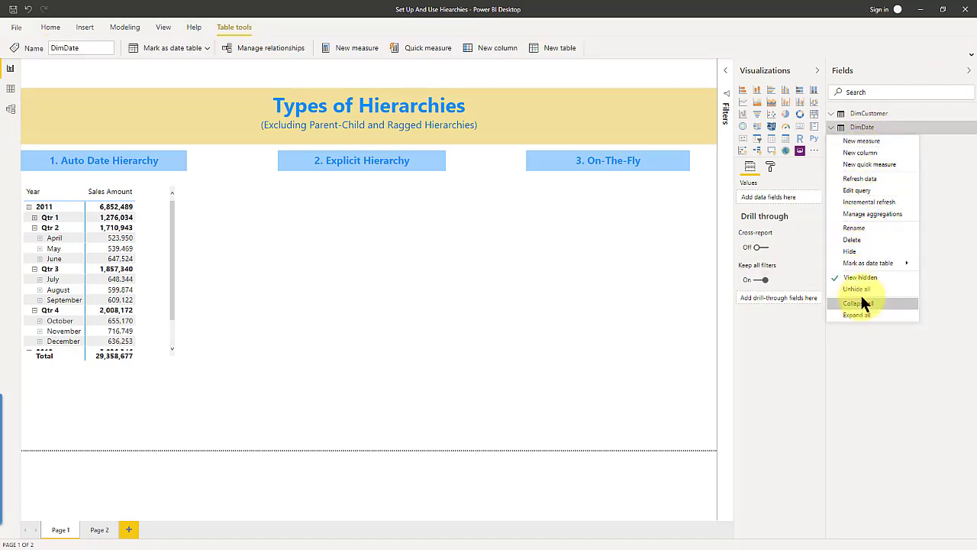
pyautogui.click(432, 334)
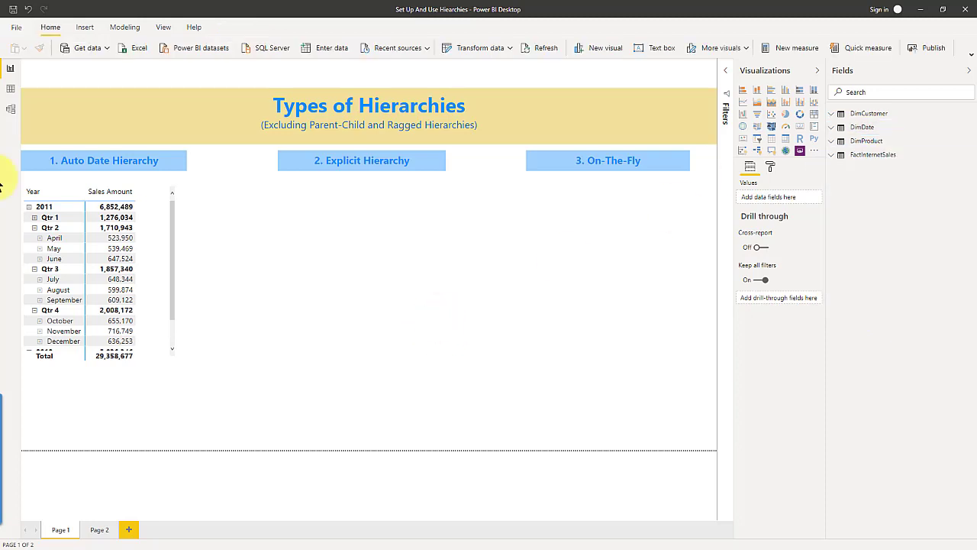
# In Model view, create a new hierarchy from DimDate's FiscalYear column
pyautogui.click(10, 88)
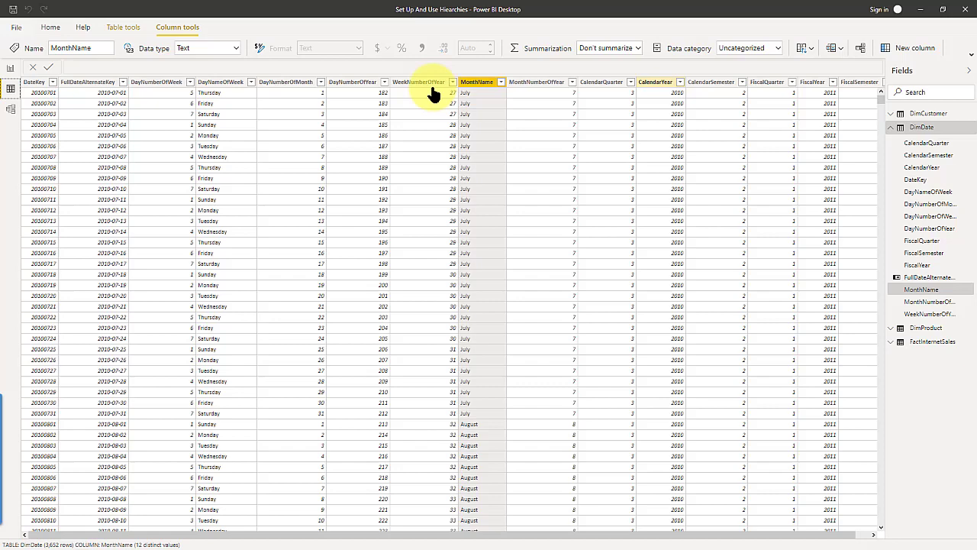
pyautogui.click(11, 109)
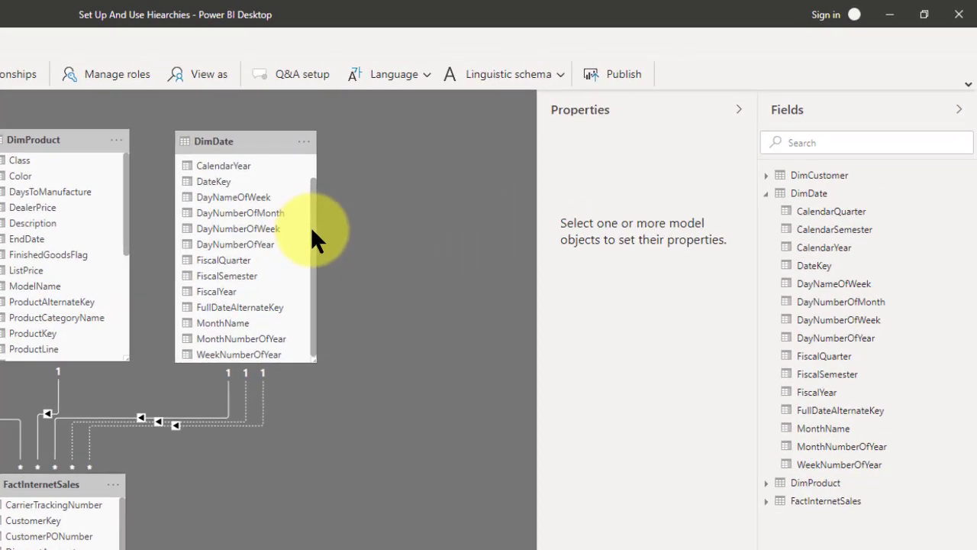
pyautogui.rightClick(223, 289)
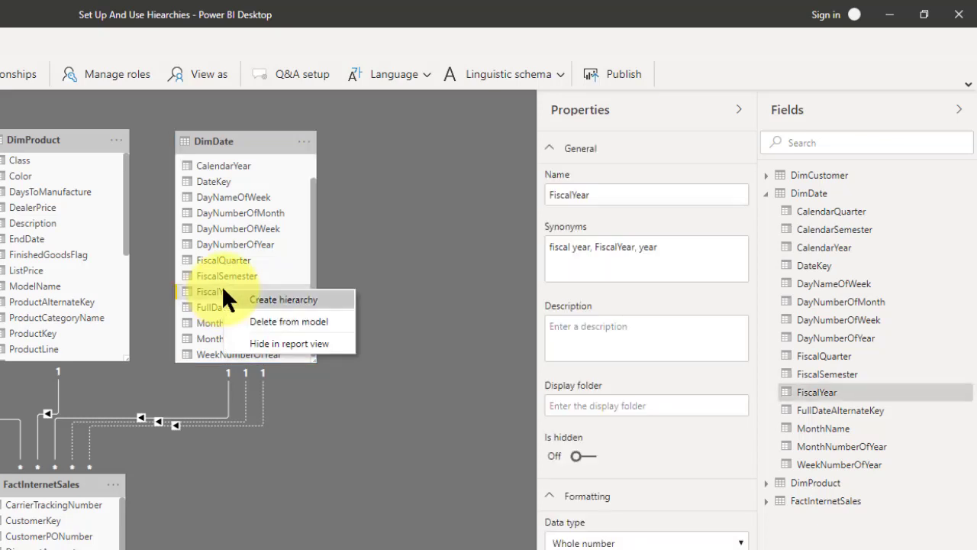
pyautogui.click(261, 300)
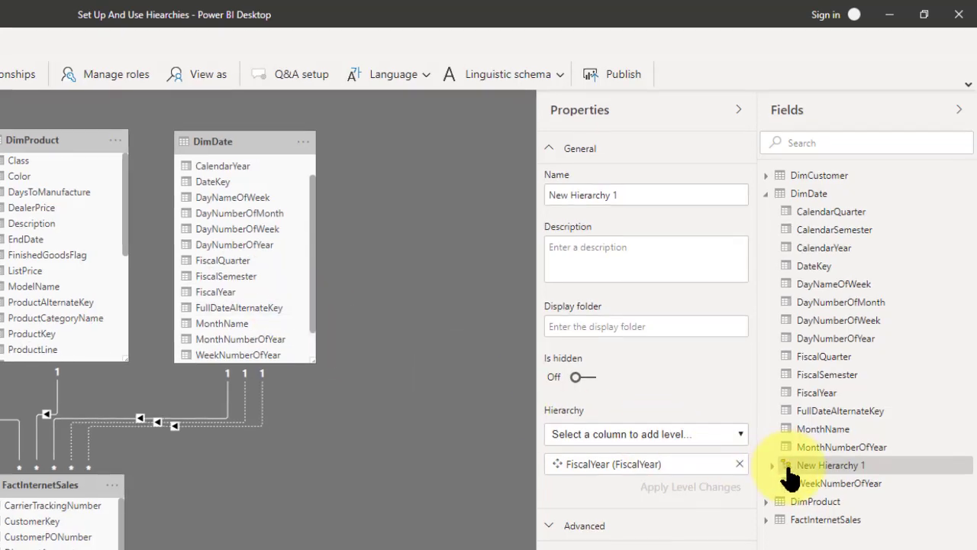
# Add FiscalQuarter and MonthName as levels of New Hierarchy 1
pyautogui.click(772, 465)
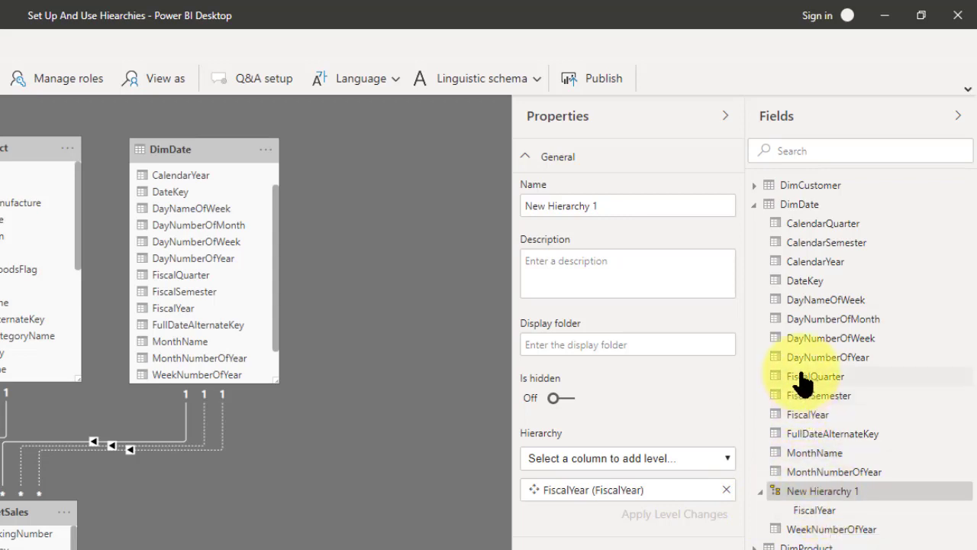
pyautogui.moveTo(803, 387); pyautogui.dragTo(819, 489)
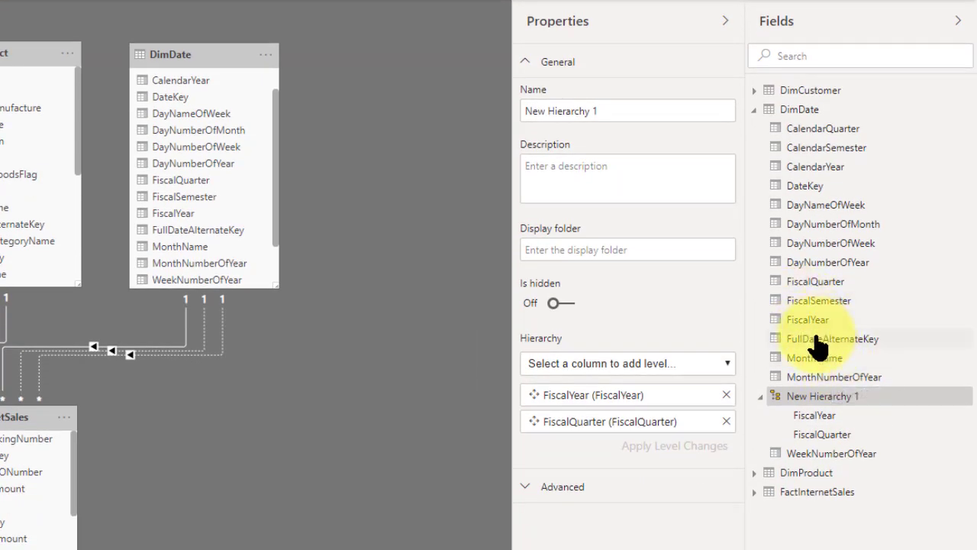
pyautogui.moveTo(813, 366); pyautogui.dragTo(817, 442)
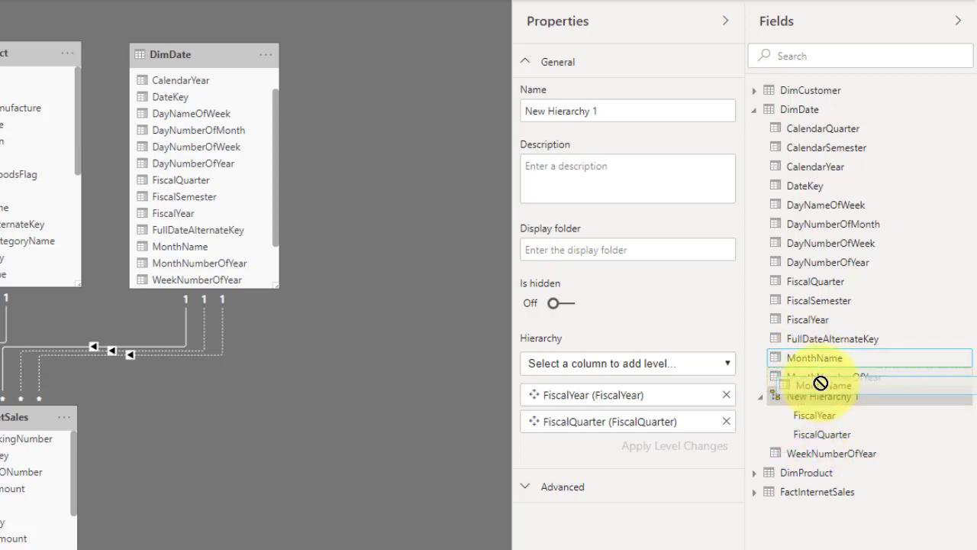
pyautogui.moveTo(821, 383); pyautogui.dragTo(832, 401)
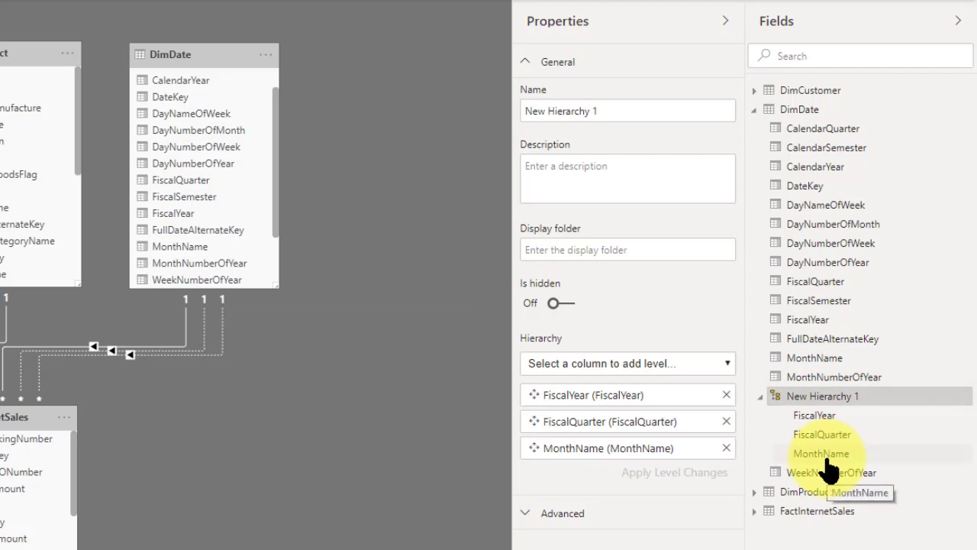
# Add FullDateAlternateKey as a level and rename the hierarchy to Fiscal Calendar
pyautogui.moveTo(826, 338); pyautogui.dragTo(817, 401)
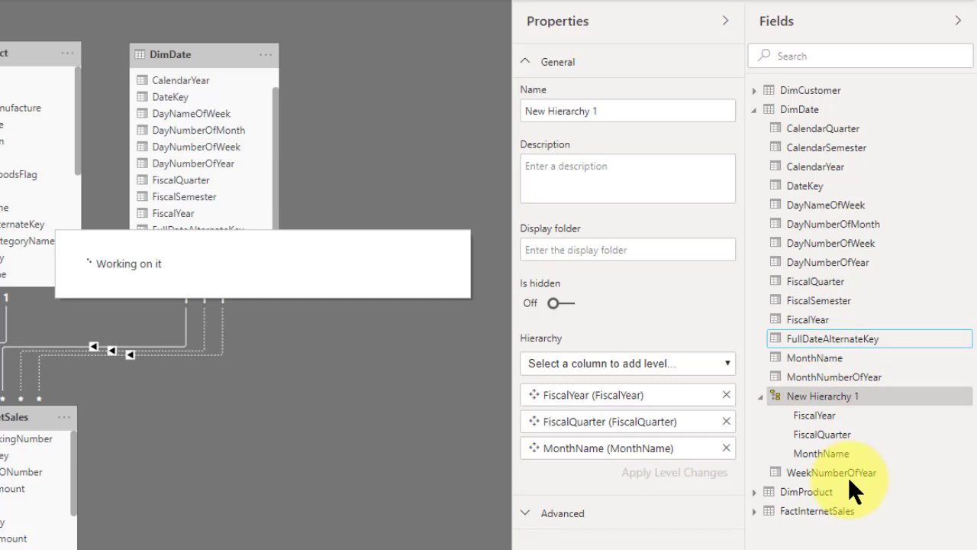
pyautogui.click(839, 400)
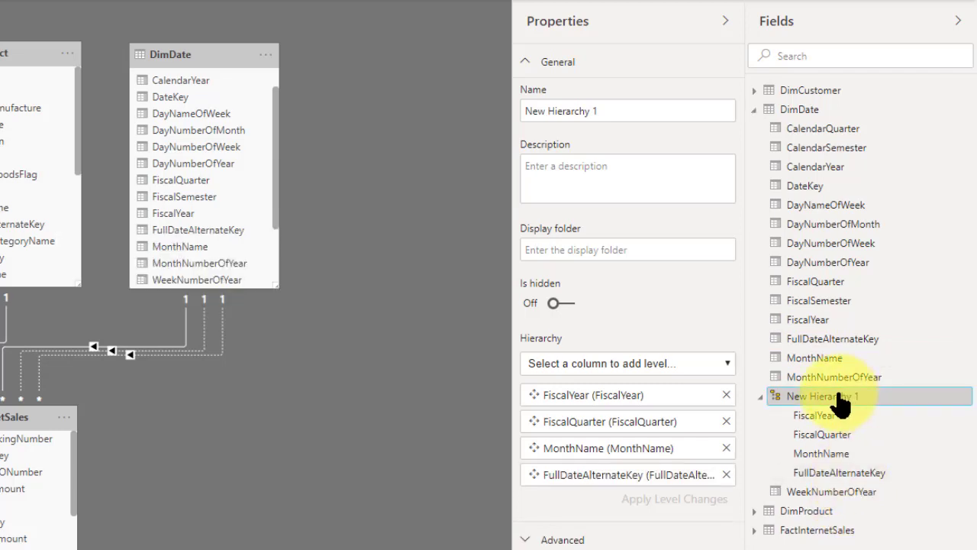
pyautogui.rightClick(840, 400)
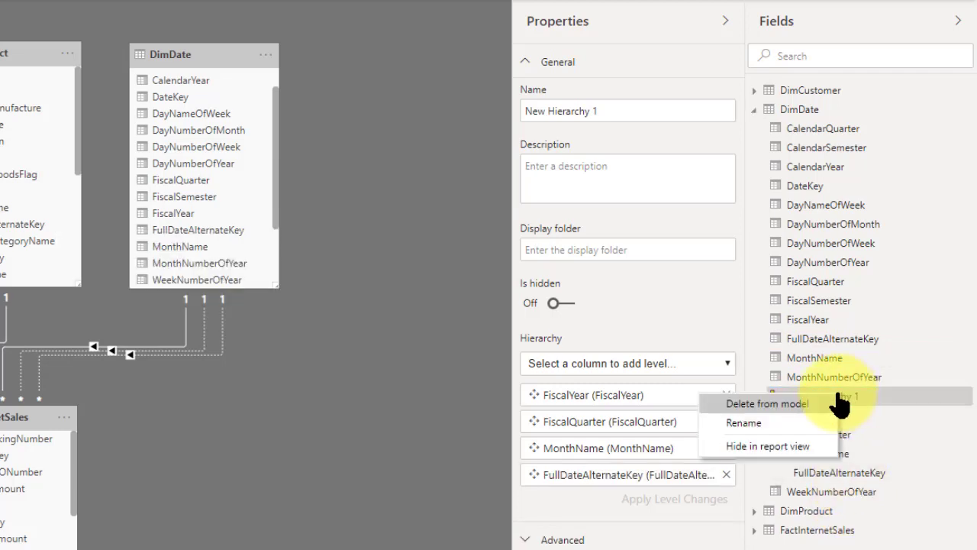
pyautogui.click(792, 418)
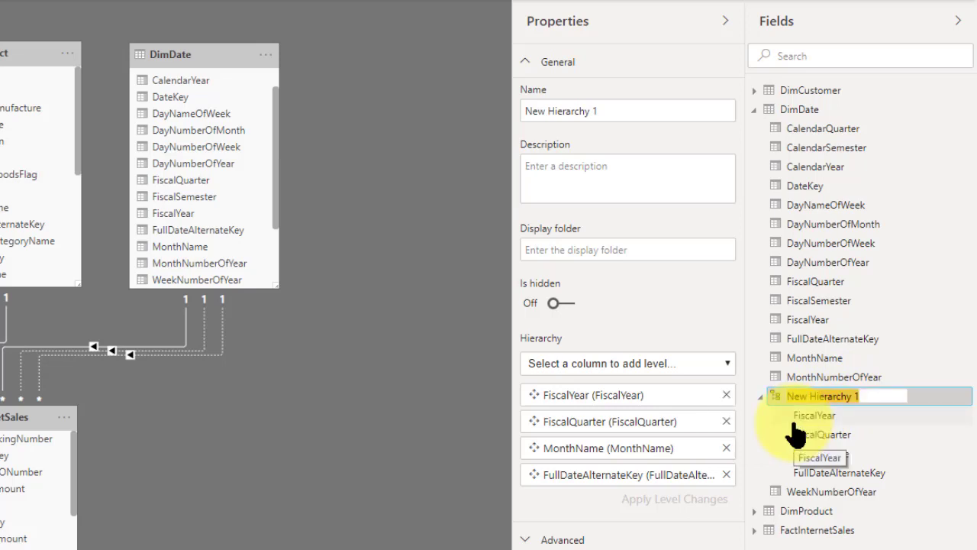
pyautogui.write('Fiscal Calendar')
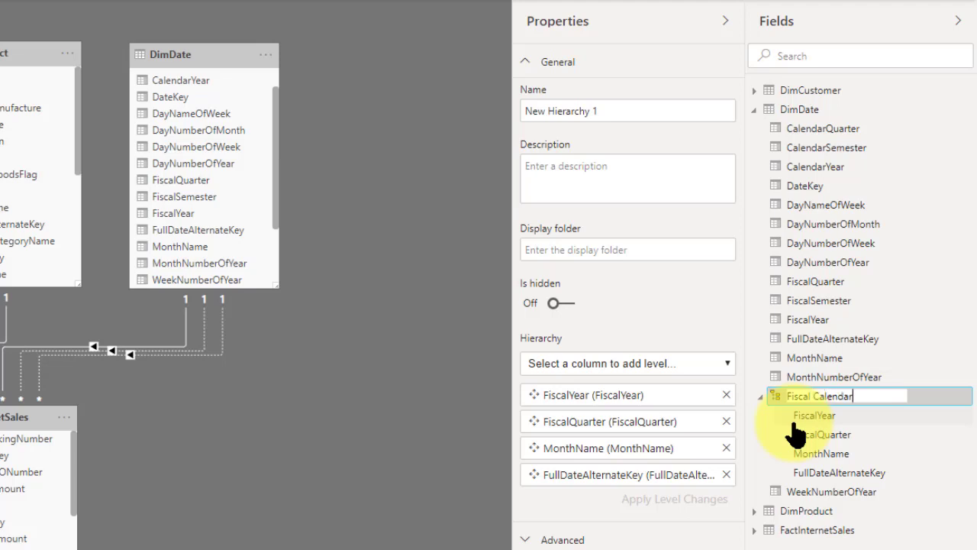
pyautogui.click(794, 422)
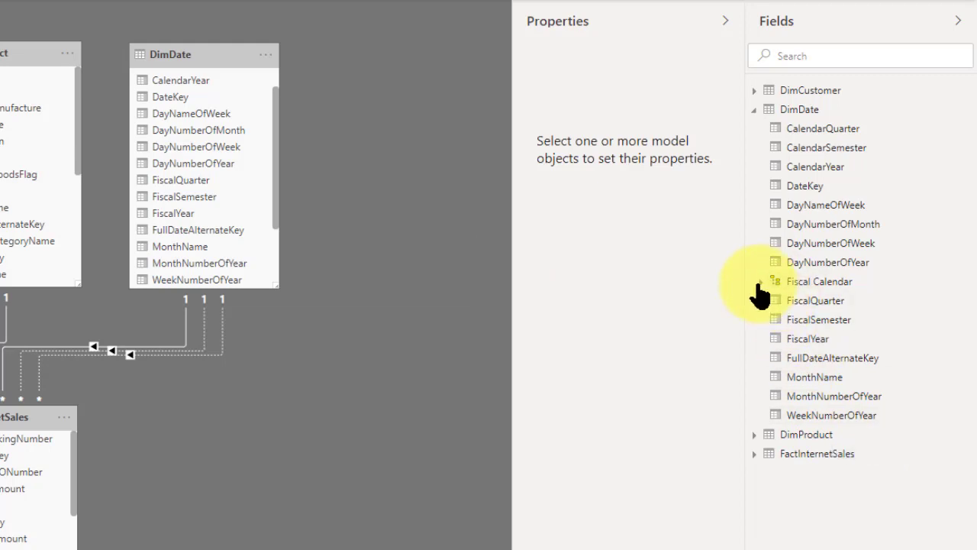
# Expand Fiscal Calendar in the Fields pane to check its levels
pyautogui.click(761, 283)
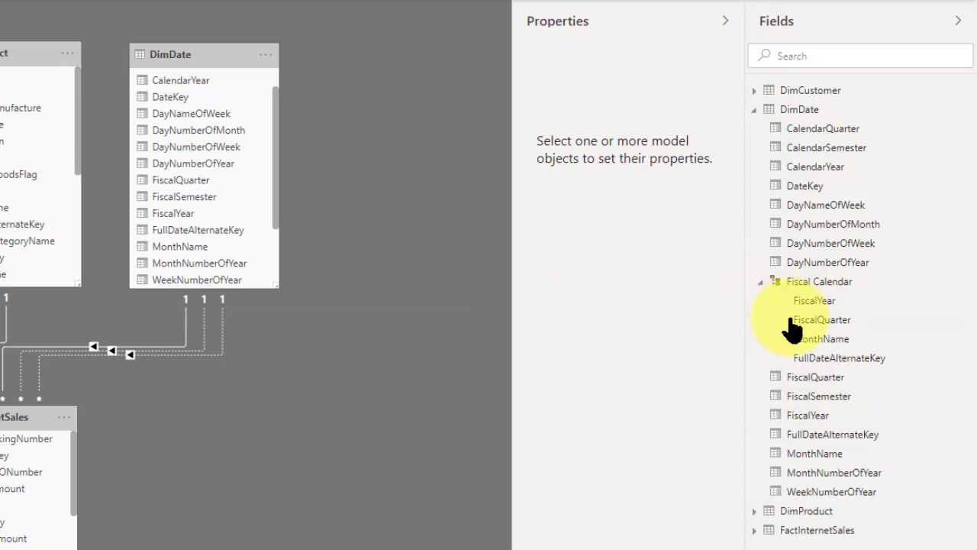
pyautogui.click(762, 282)
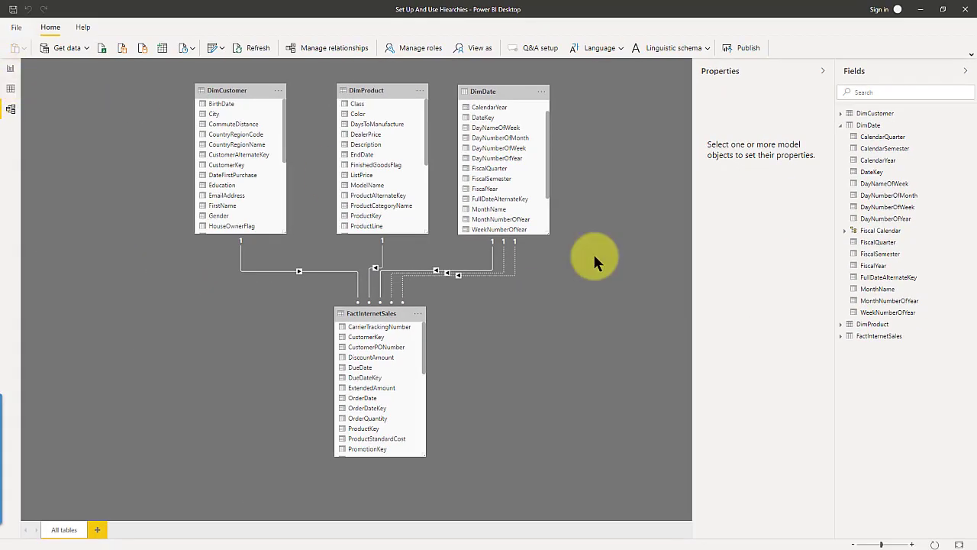
pyautogui.click(845, 233)
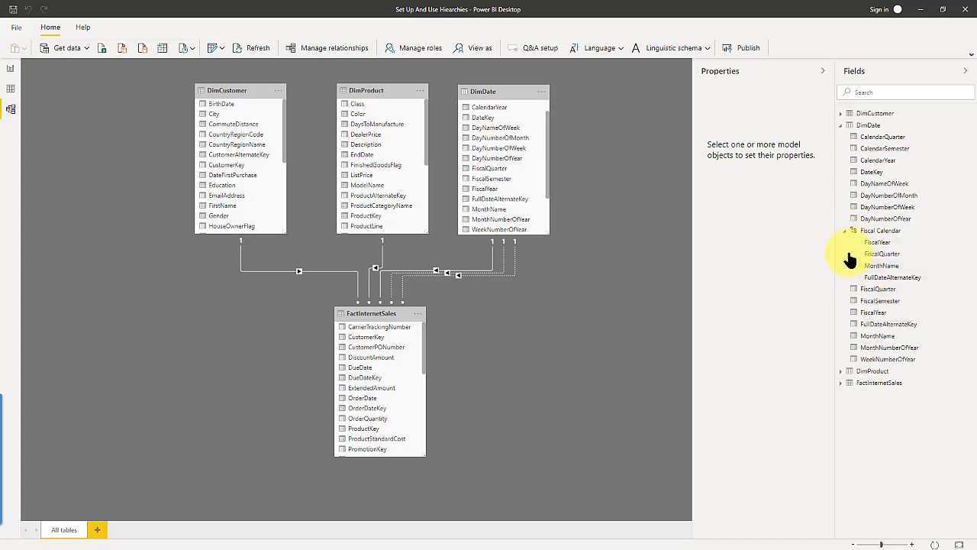
# On Types of Hierarchies, add an enlarged matrix under Explicit Hierarchy with Fiscal Calendar rows
pyautogui.click(12, 68)
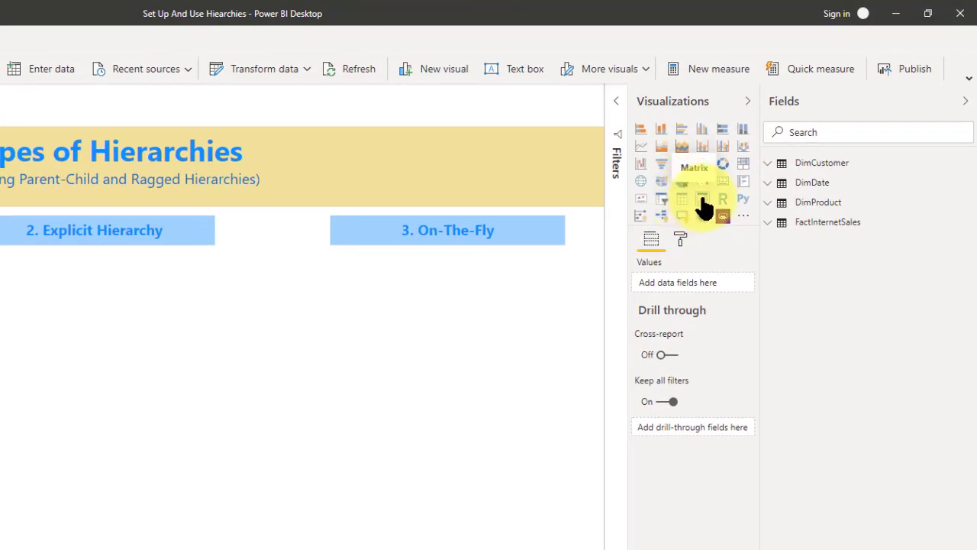
pyautogui.click(703, 200)
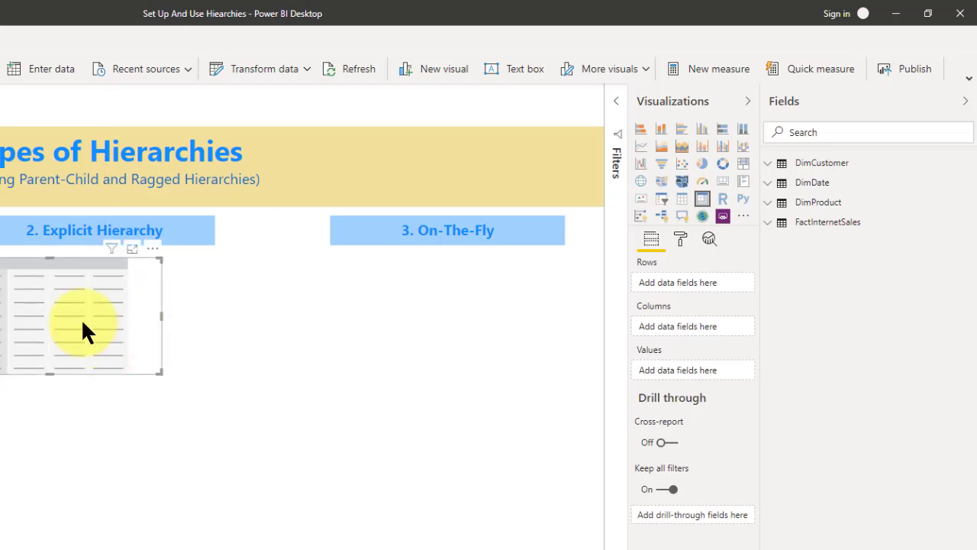
pyautogui.moveTo(83, 321); pyautogui.dragTo(80, 341)
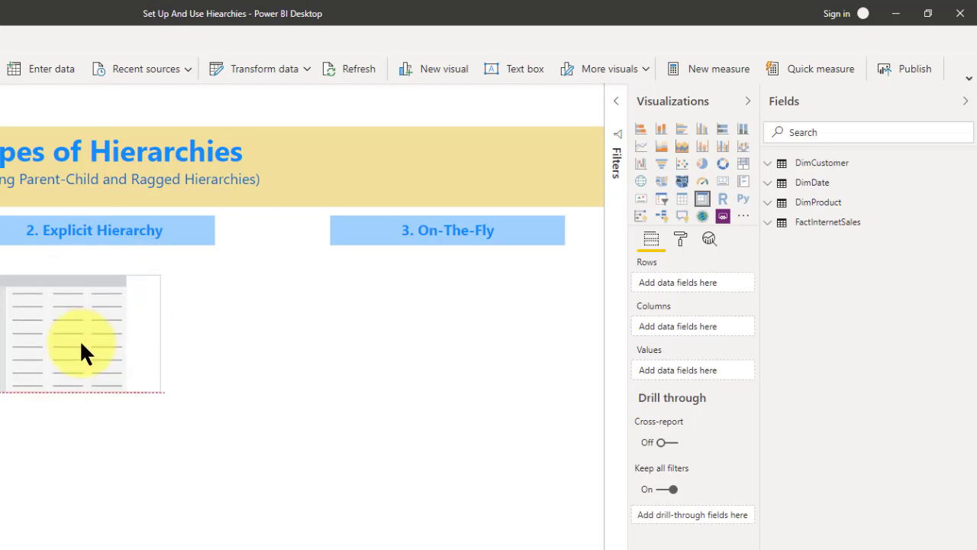
pyautogui.click(772, 186)
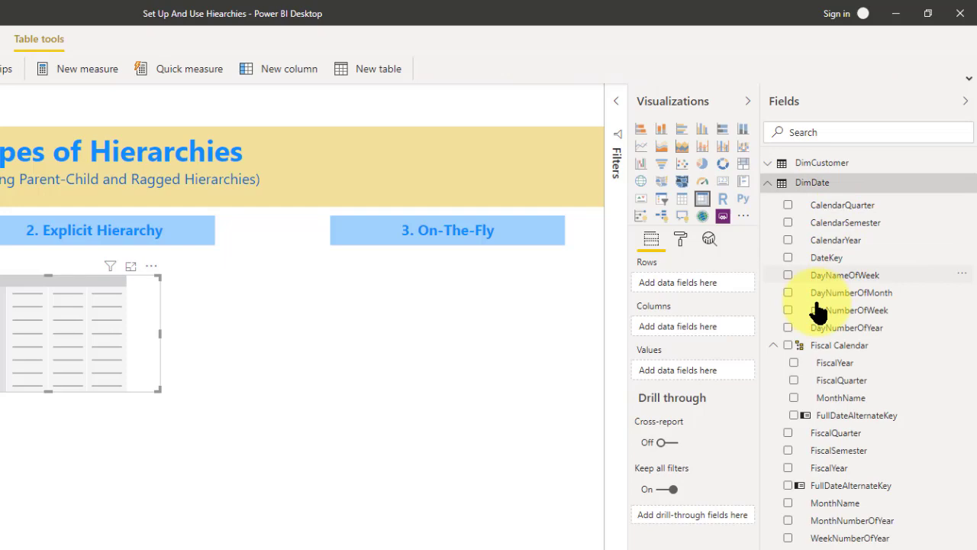
pyautogui.click(788, 348)
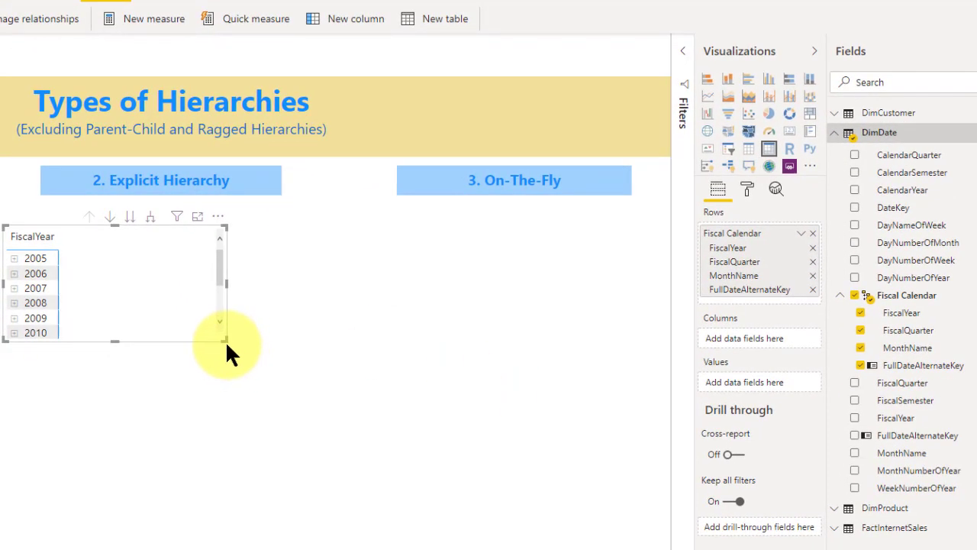
pyautogui.moveTo(225, 342); pyautogui.dragTo(323, 532)
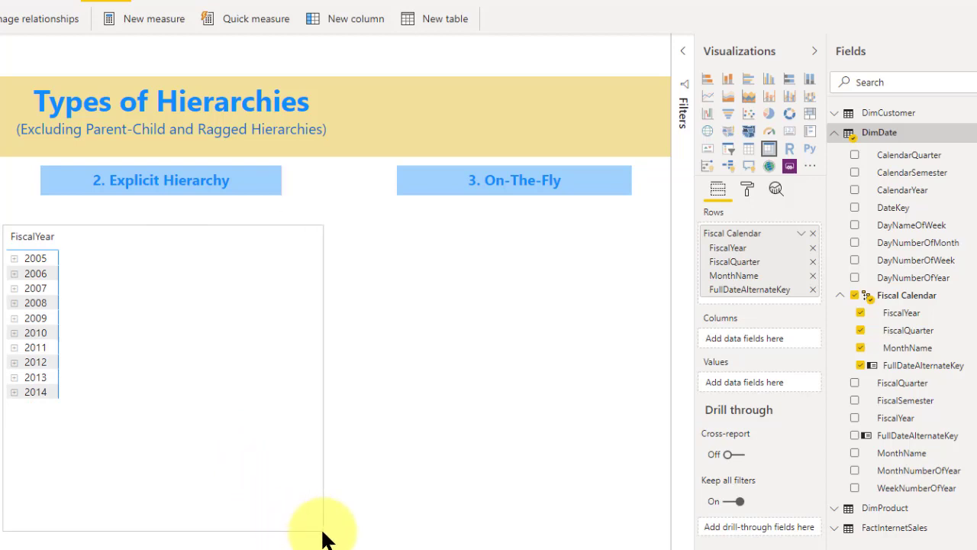
pyautogui.click(395, 493)
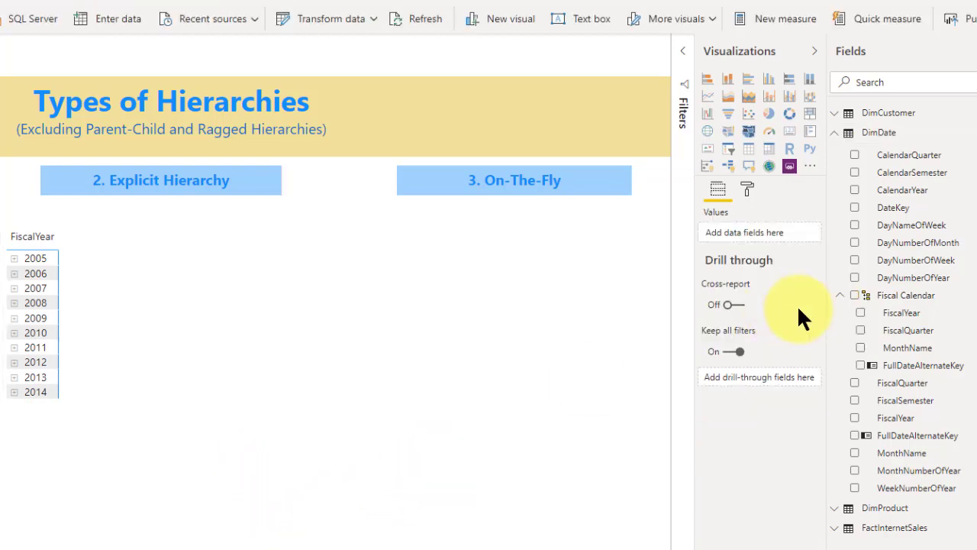
# Add Sales Amount as the matrix's values
pyautogui.click(887, 86)
pyautogui.write('sales amount')
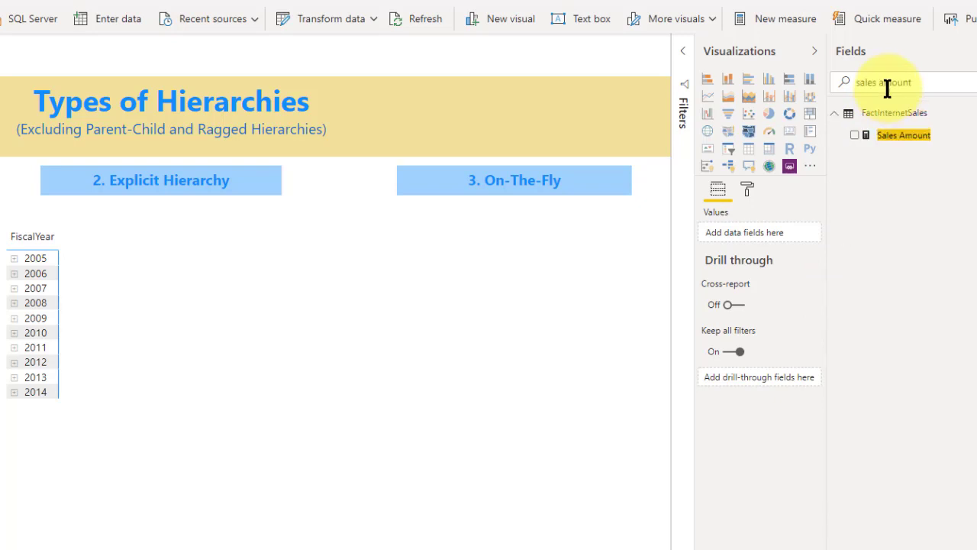
pyautogui.click(854, 136)
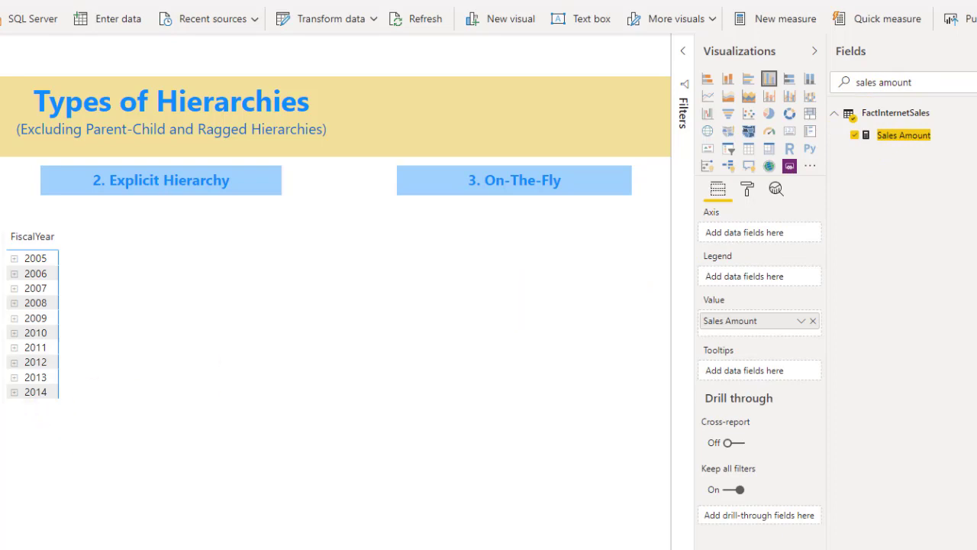
pyautogui.click(152, 352)
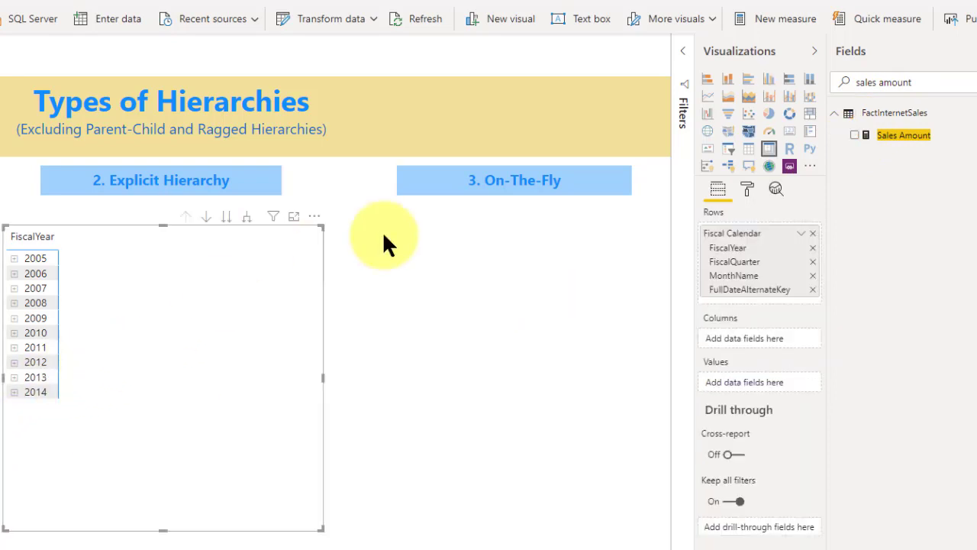
pyautogui.click(855, 135)
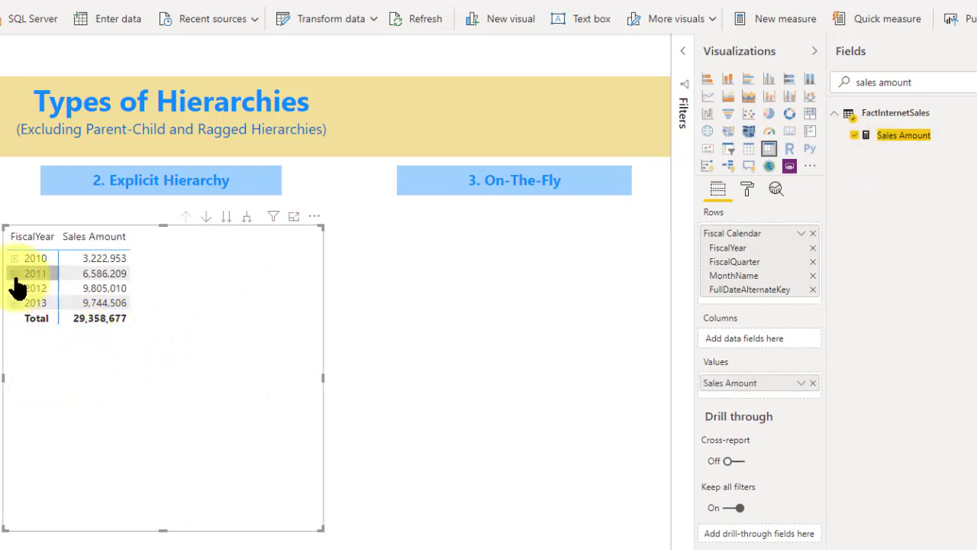
# Drill 2011 through Qtr 2 and Qtr 4 into October's daily dates, then collapse them
pyautogui.click(14, 275)
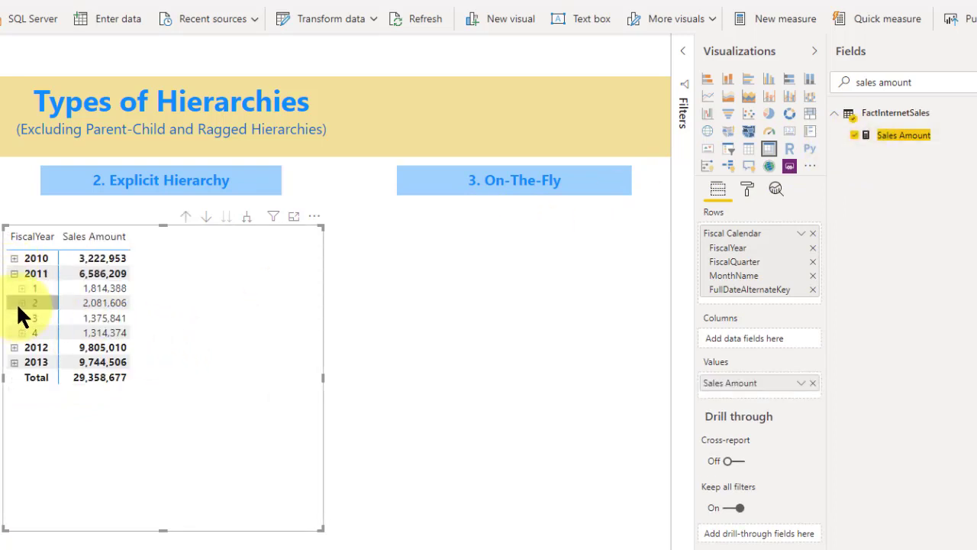
pyautogui.click(18, 305)
pyautogui.click(21, 333)
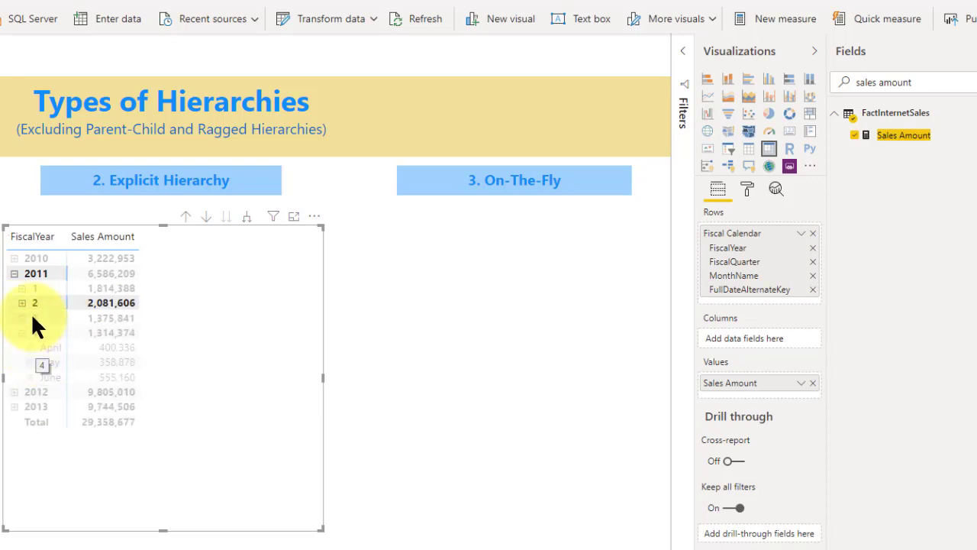
pyautogui.click(21, 303)
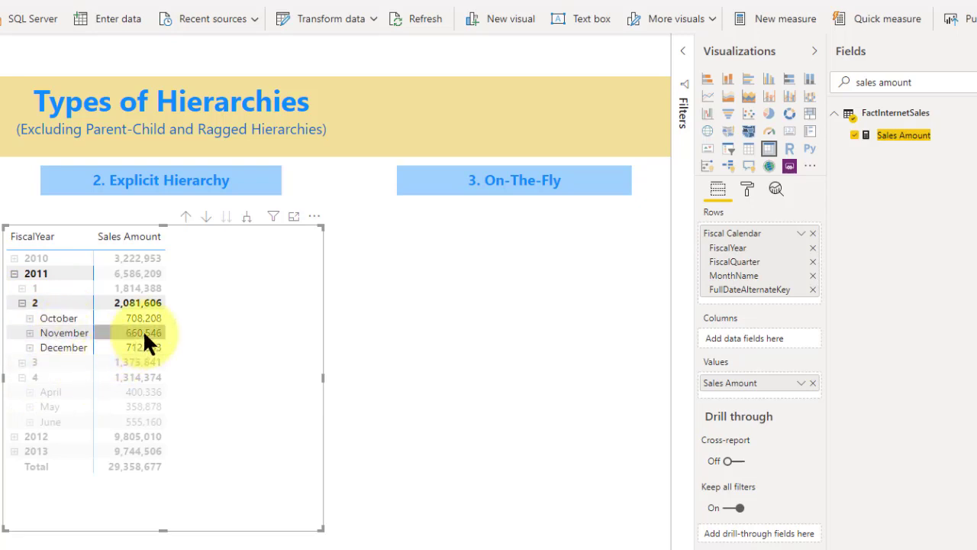
pyautogui.click(29, 318)
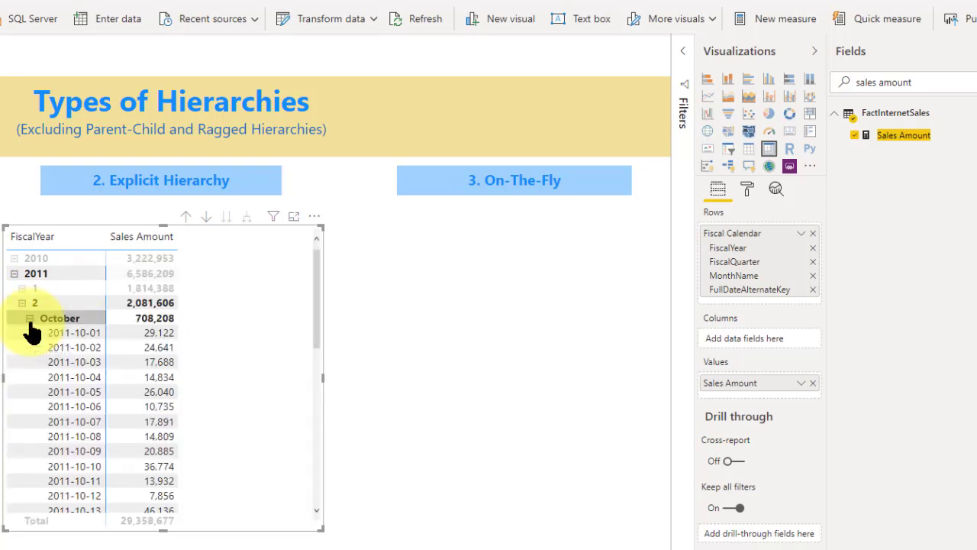
pyautogui.click(79, 406)
pyautogui.scroll(-10, 79, 403)
pyautogui.scroll(10, 78, 401)
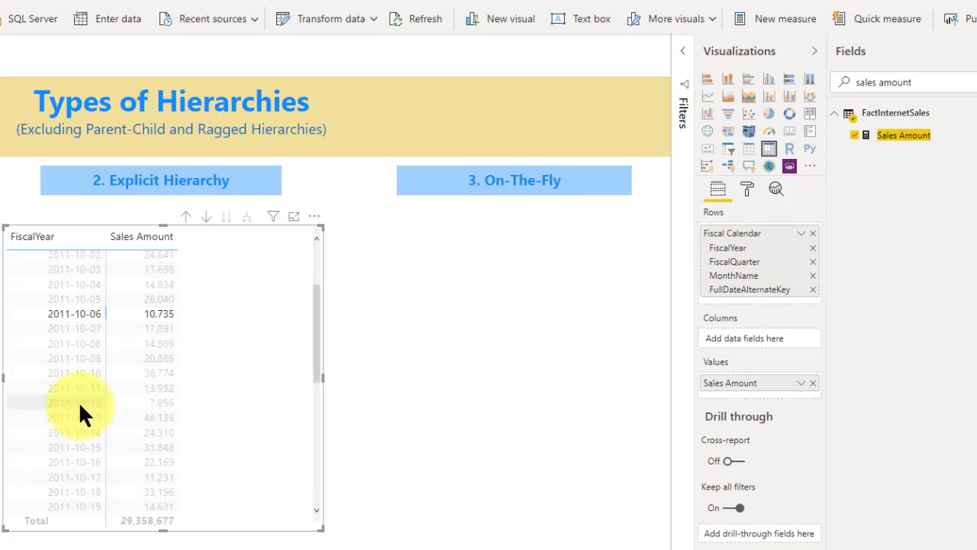
pyautogui.click(29, 317)
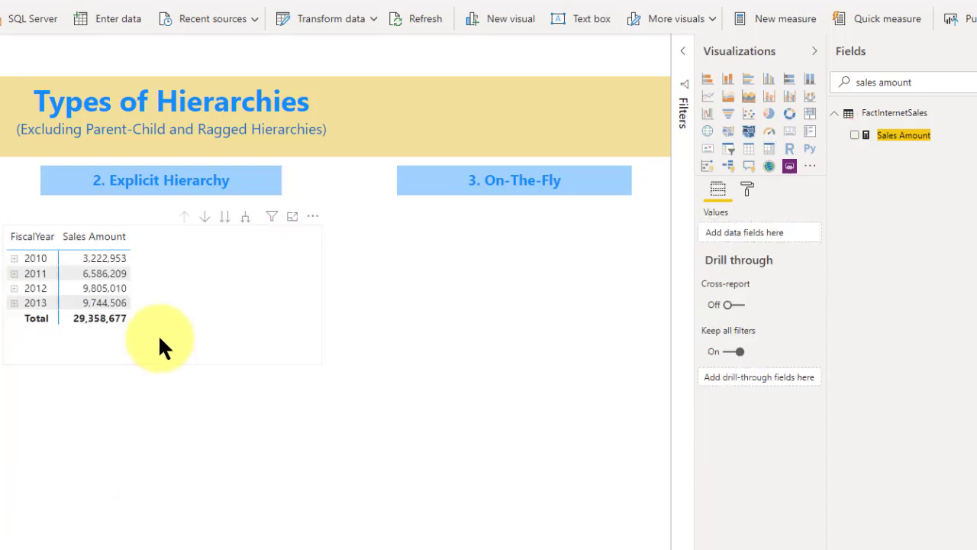
pyautogui.click(170, 347)
pyautogui.rightClick(175, 332)
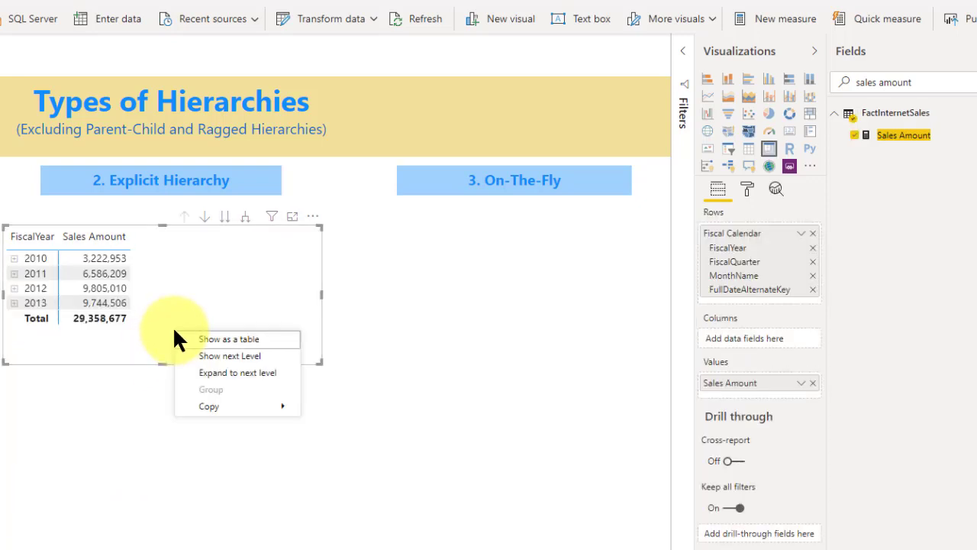
pyautogui.click(144, 435)
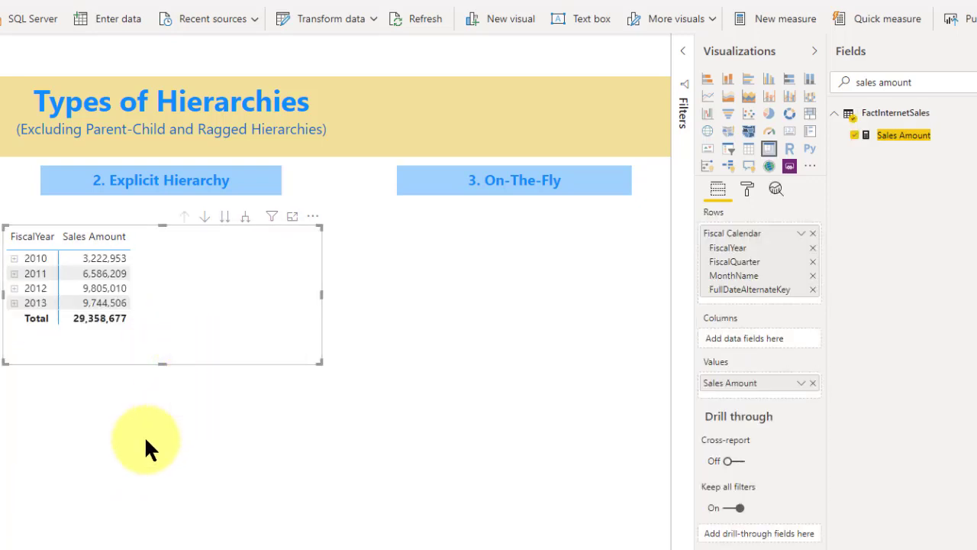
pyautogui.rightClick(188, 337)
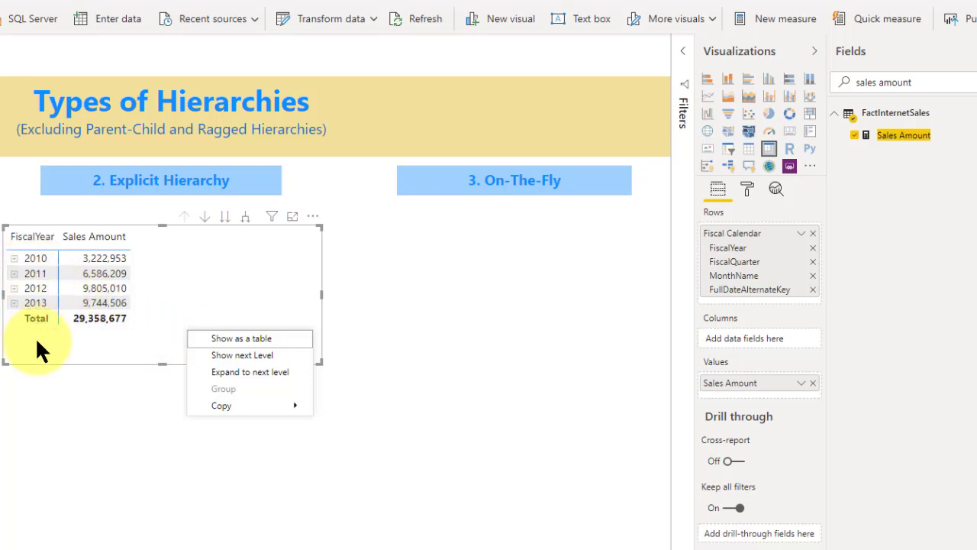
pyautogui.click(14, 277)
pyautogui.click(14, 274)
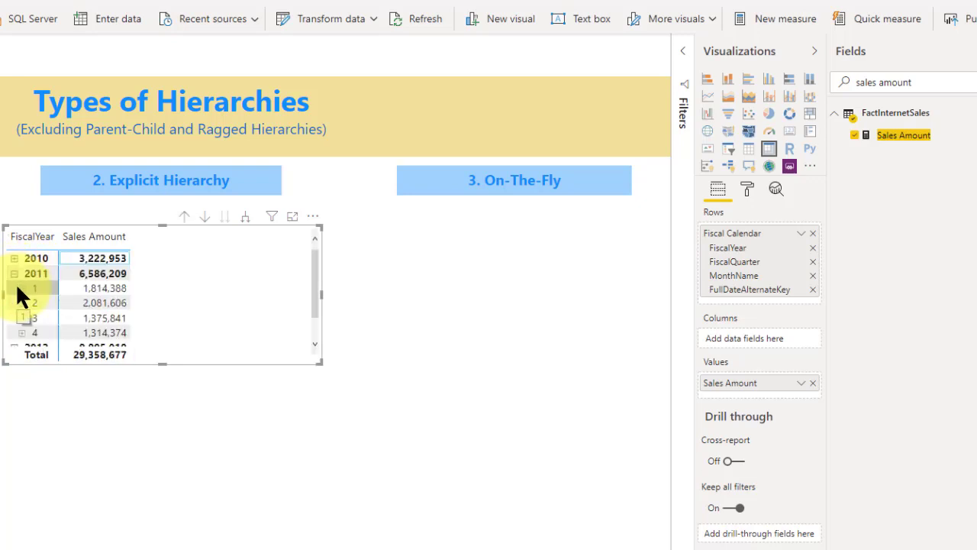
pyautogui.click(15, 274)
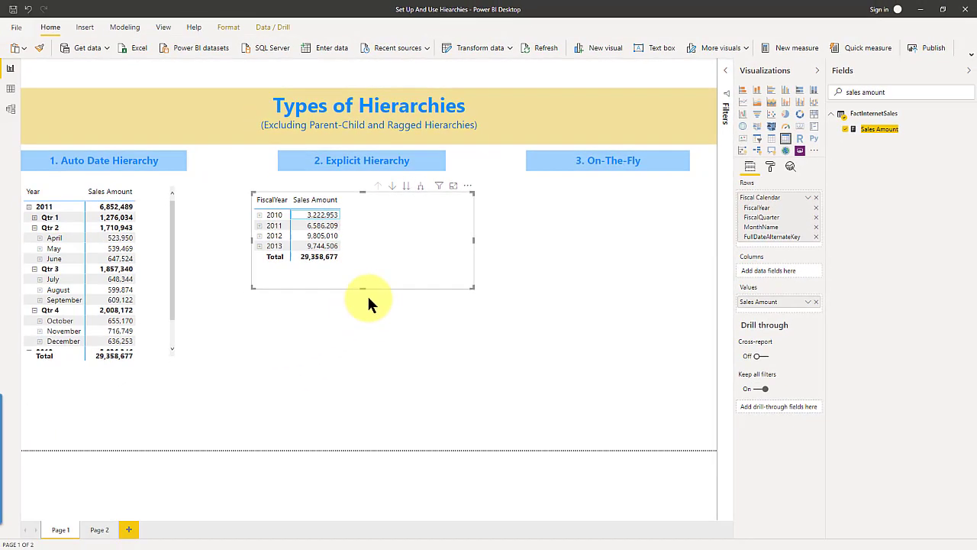
# Place a new matrix below the Explicit Hierarchy matrix with Sales Amount values
pyautogui.click(397, 342)
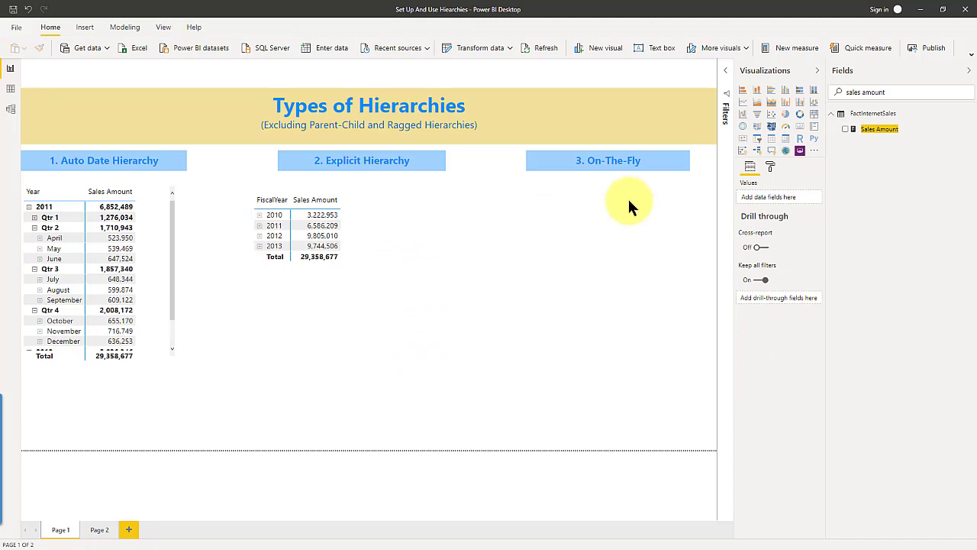
pyautogui.click(786, 140)
pyautogui.moveTo(158, 400); pyautogui.dragTo(364, 330)
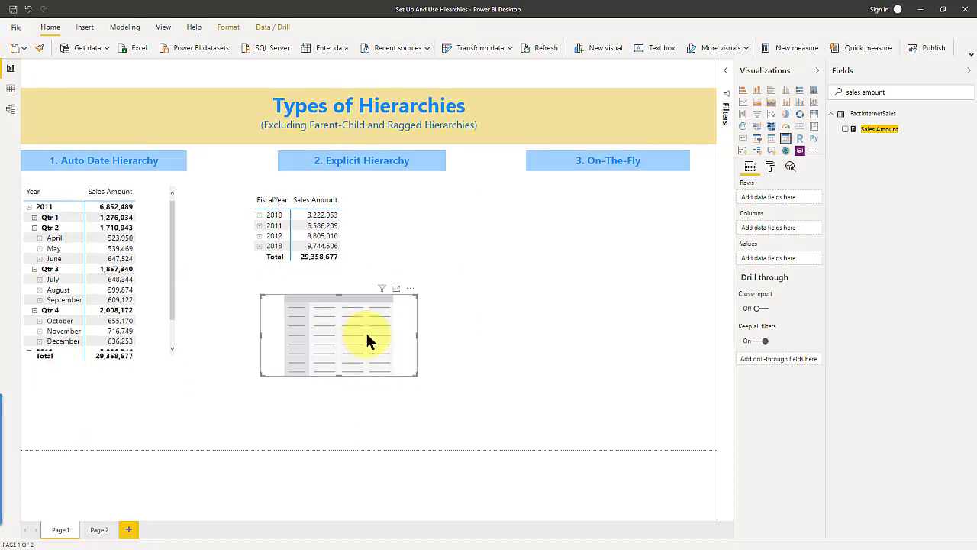
pyautogui.click(851, 129)
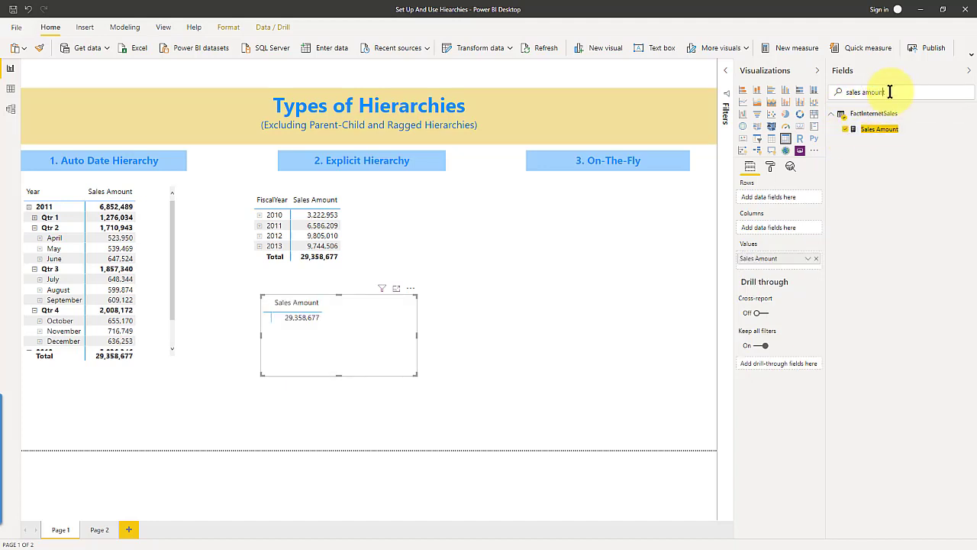
# Set its rows to MonthName and FullDateAlternateKey from Fiscal Calendar, then enlarge it
pyautogui.moveTo(890, 92); pyautogui.dragTo(837, 91)
pyautogui.press('BackSpace')
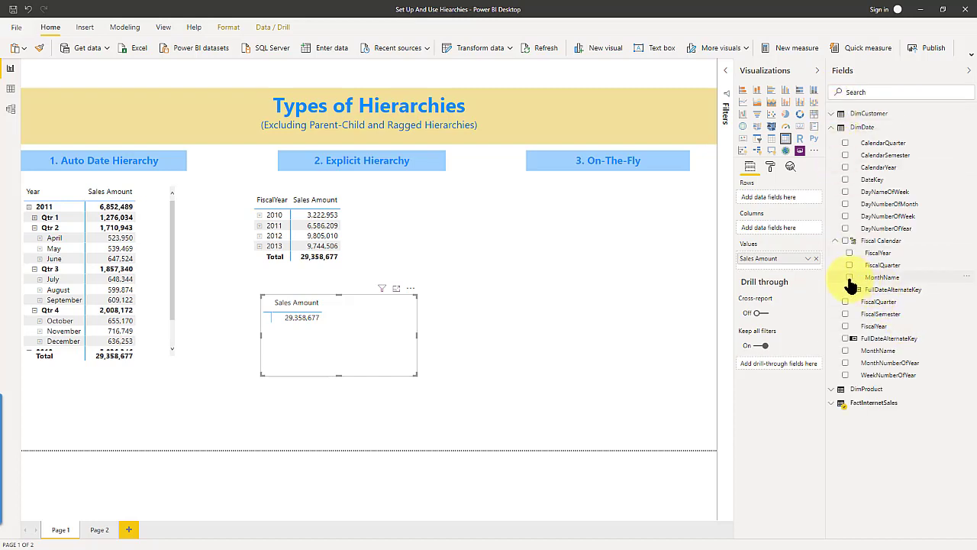
pyautogui.click(850, 278)
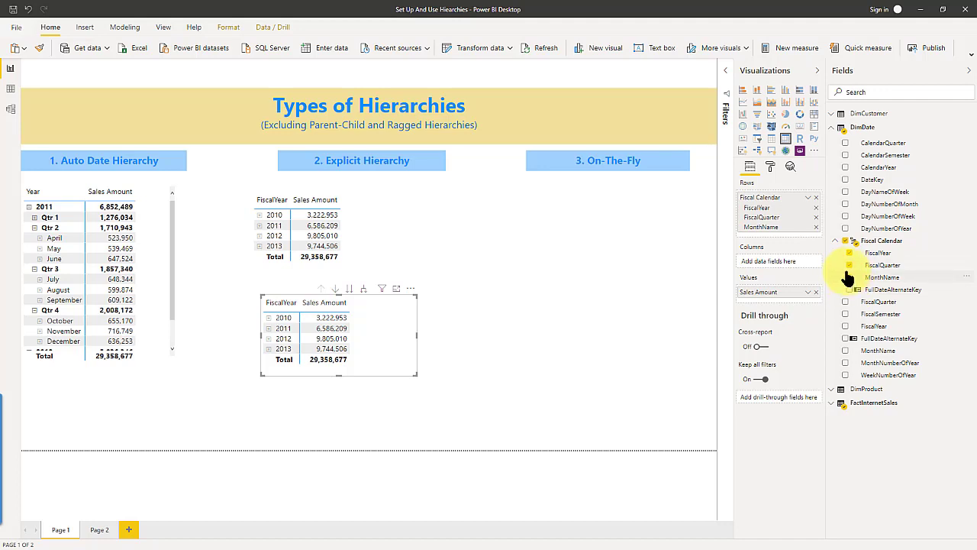
pyautogui.click(850, 289)
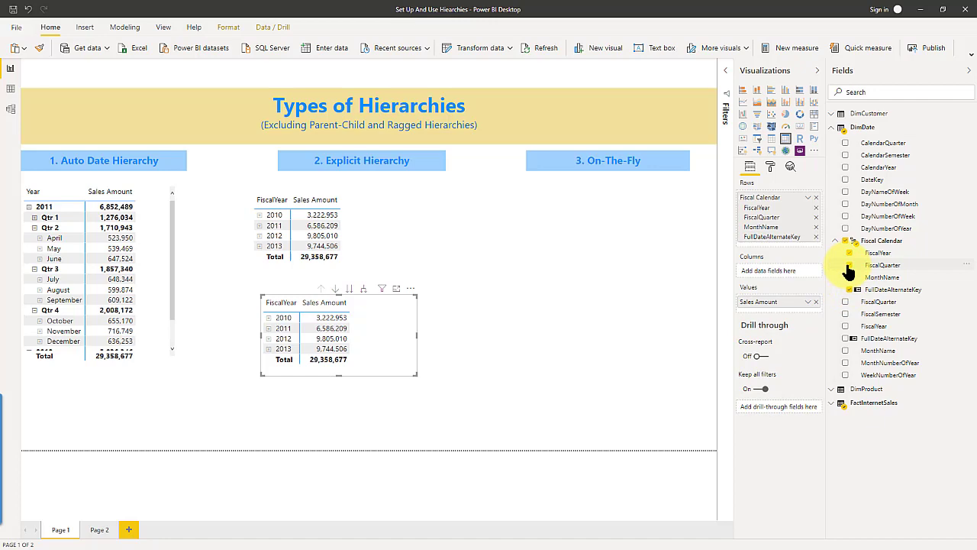
pyautogui.click(849, 267)
pyautogui.click(850, 253)
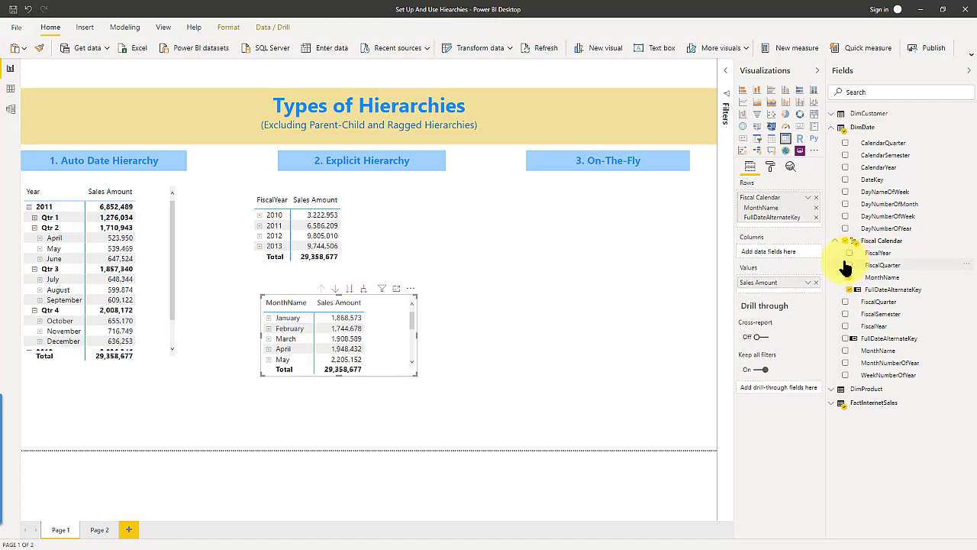
pyautogui.moveTo(415, 373); pyautogui.dragTo(432, 417)
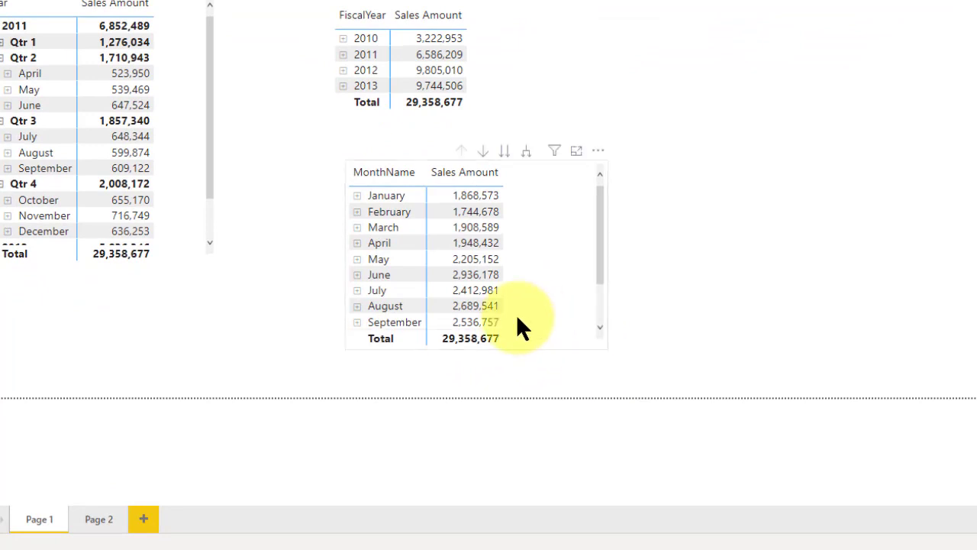
pyautogui.click(356, 213)
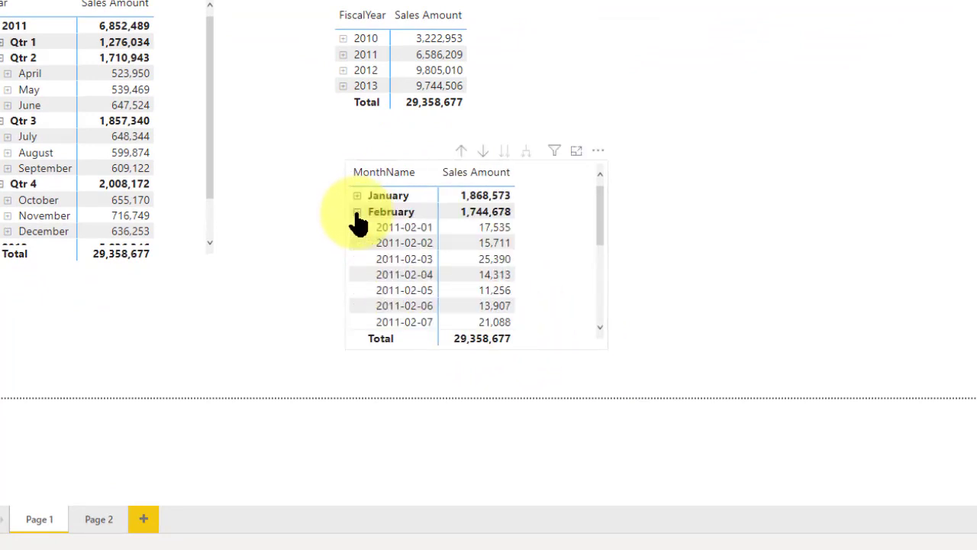
pyautogui.click(406, 241)
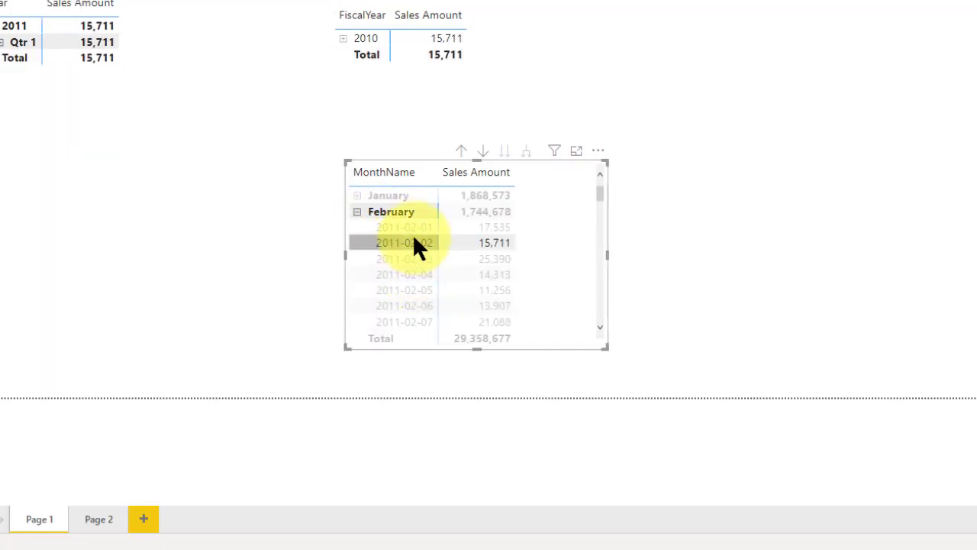
pyautogui.click(408, 243)
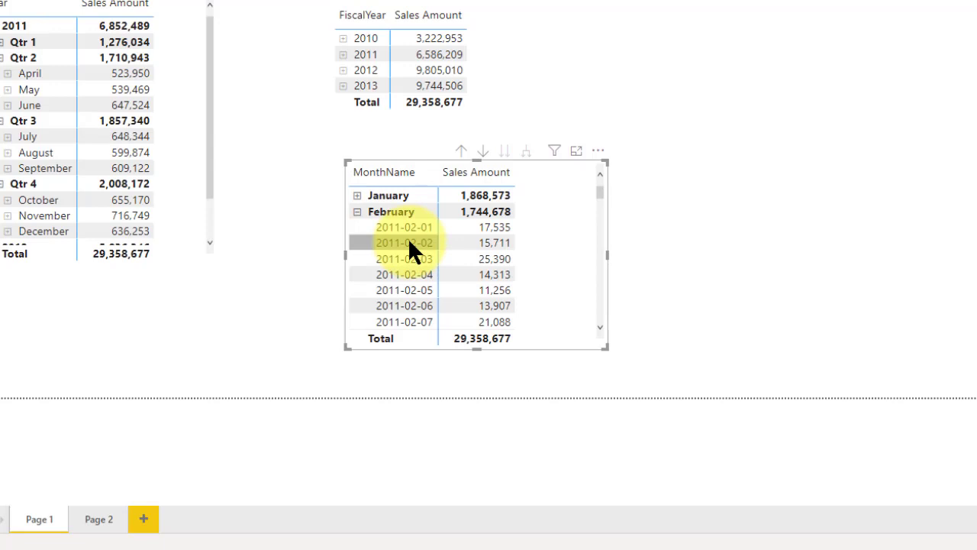
pyautogui.scroll(-5, 411, 238)
pyautogui.scroll(5, 412, 238)
pyautogui.scroll(-15, 414, 243)
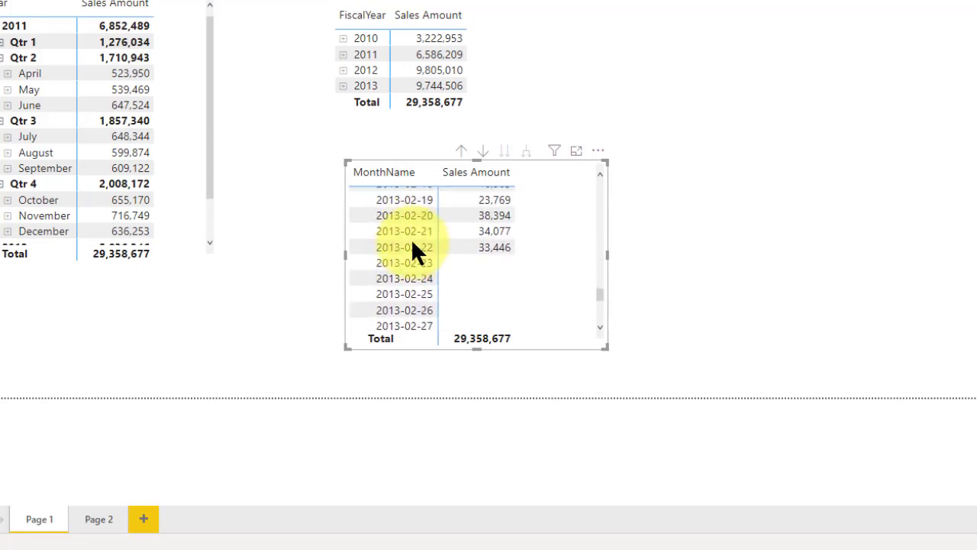
pyautogui.scroll(6, 410, 242)
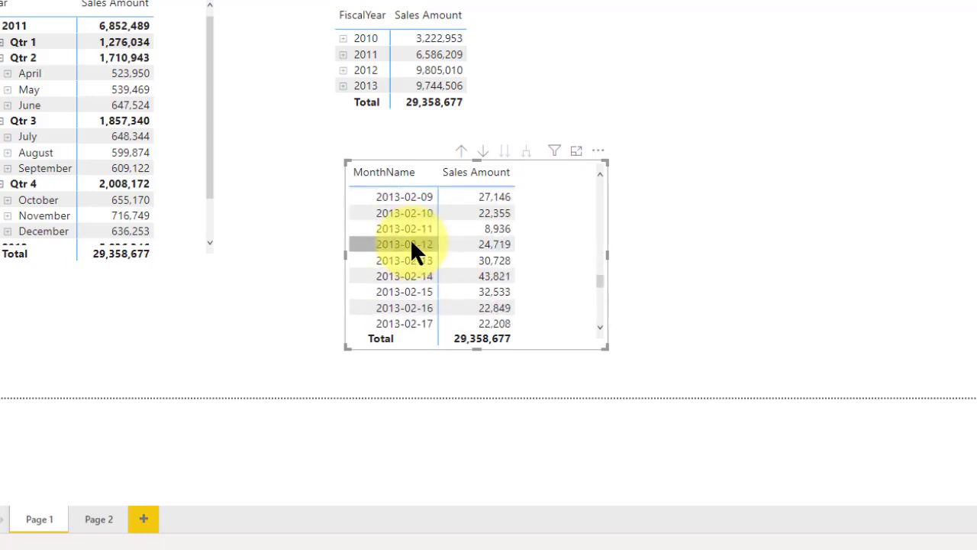
pyautogui.scroll(-6, 410, 238)
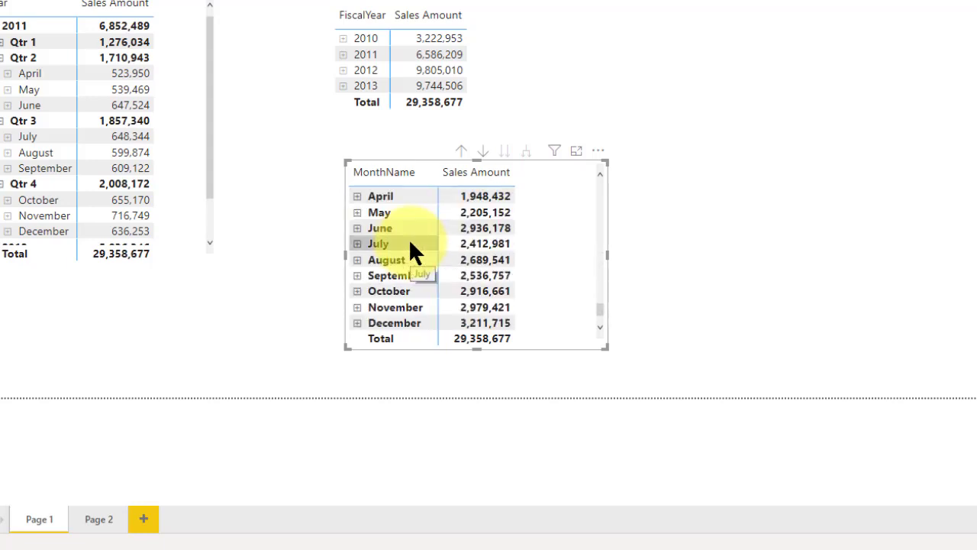
pyautogui.scroll(6, 408, 238)
pyautogui.scroll(10, 410, 242)
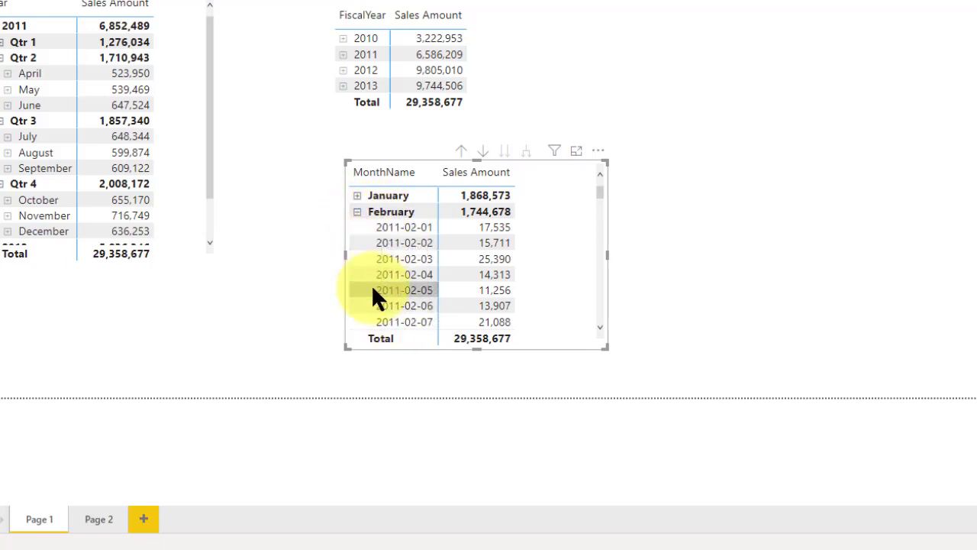
pyautogui.click(356, 212)
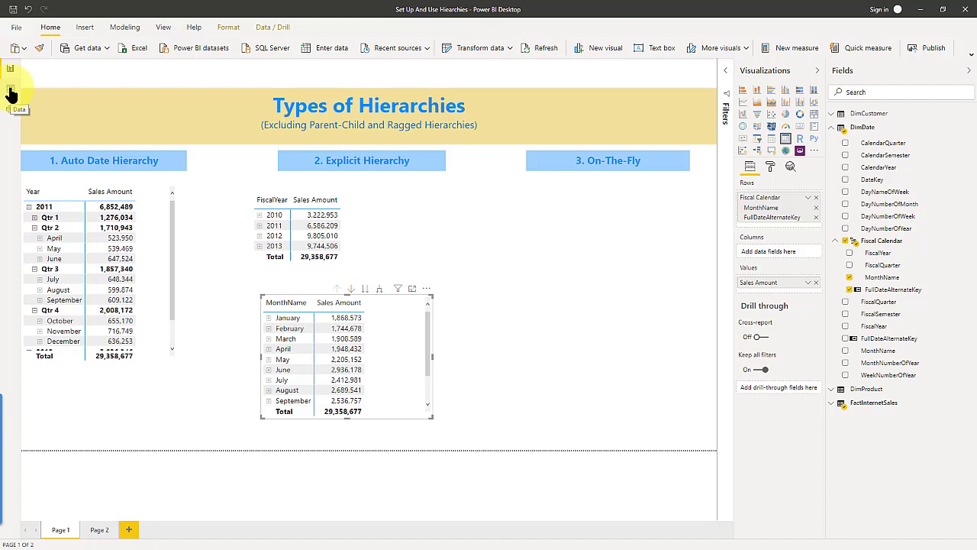
# In Data view, start a new DimDate calculated column and name it
pyautogui.click(11, 90)
pyautogui.rightClick(856, 84)
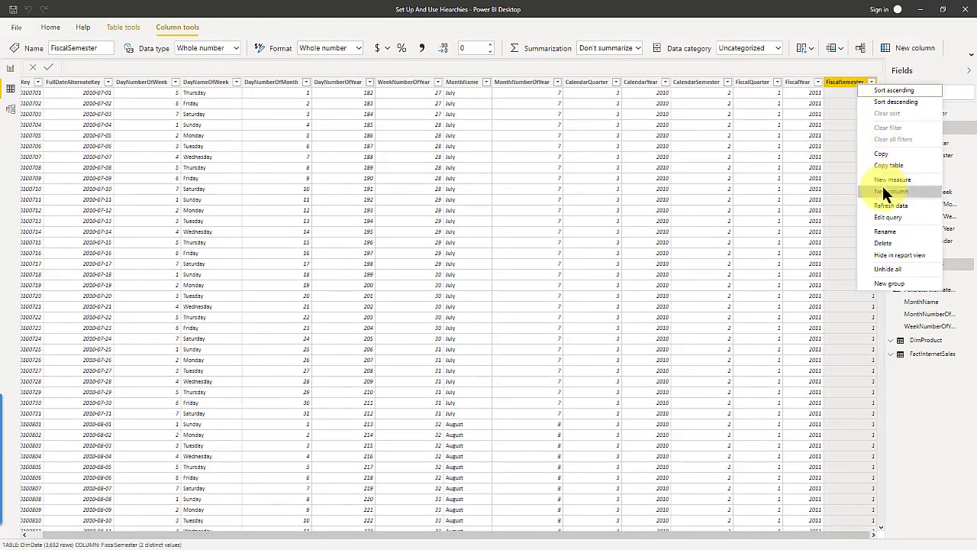
pyautogui.press('Escape')
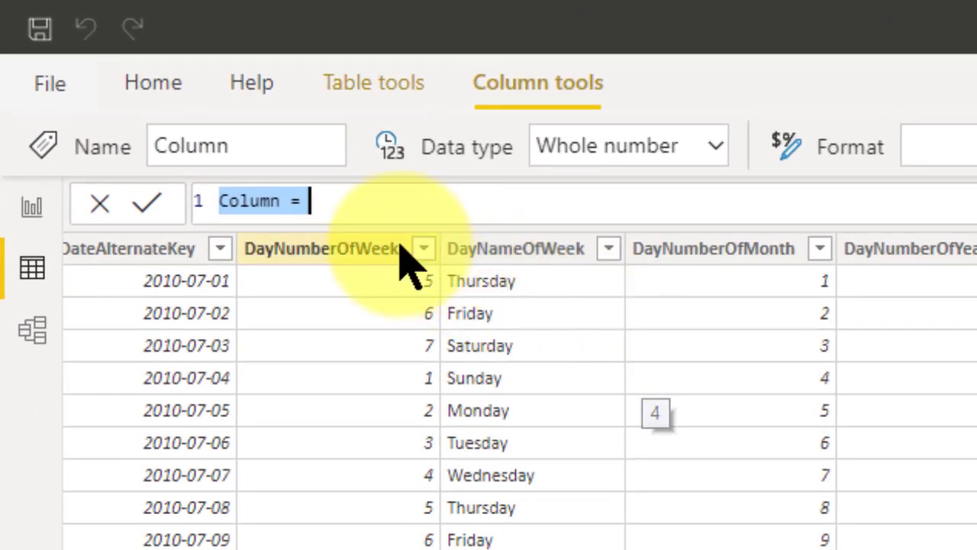
pyautogui.click(371, 203)
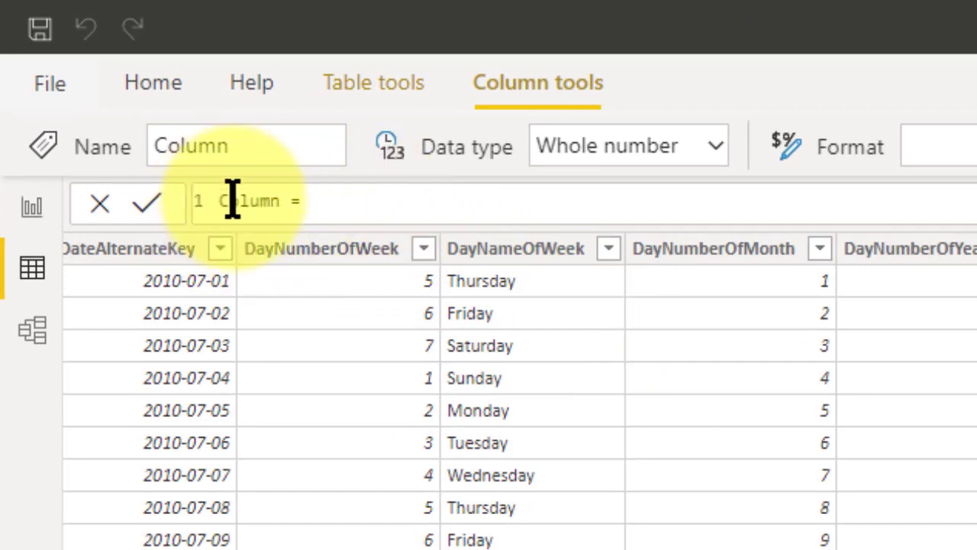
pyautogui.doubleClick(238, 201)
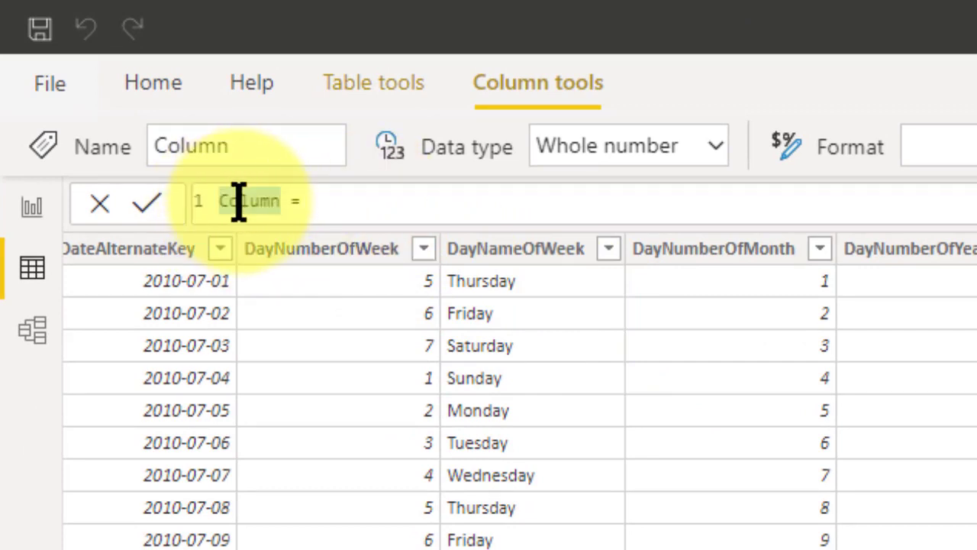
pyautogui.write('Full Mon')
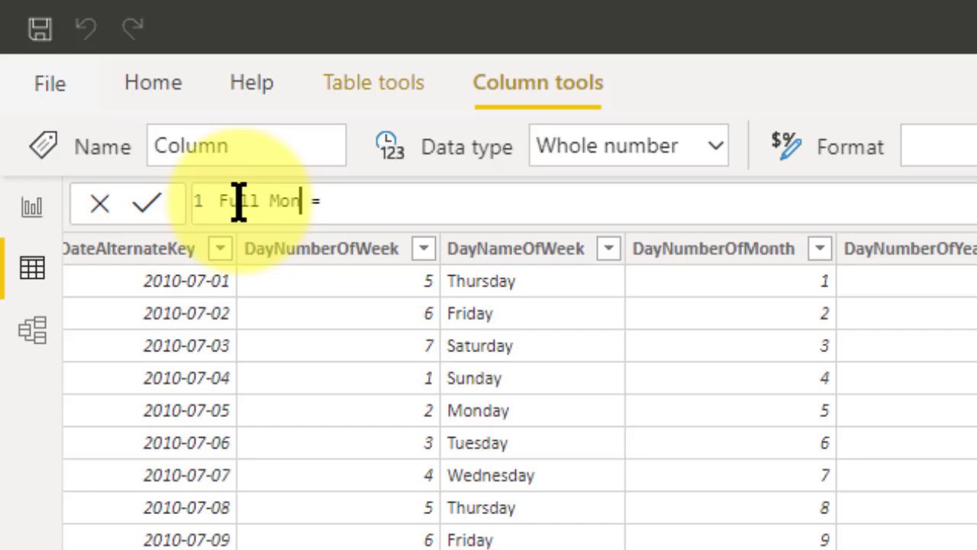
pyautogui.write('th')
pyautogui.write('Name')
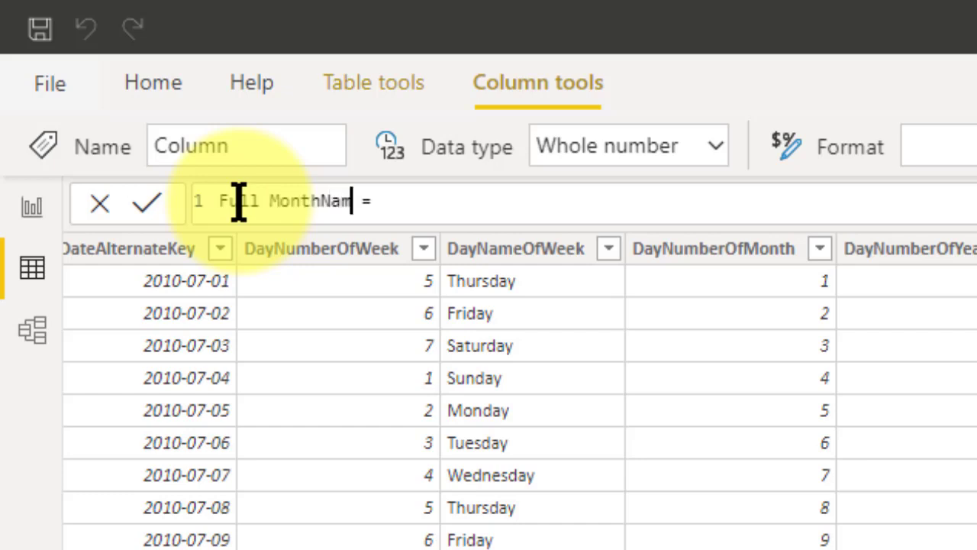
# Enter the formula DimDate[FiscalYear] & "-" & left(DimDate[MonthName],3) and commit it
pyautogui.press('Right')
pyautogui.press('Right')
pyautogui.press('Right')
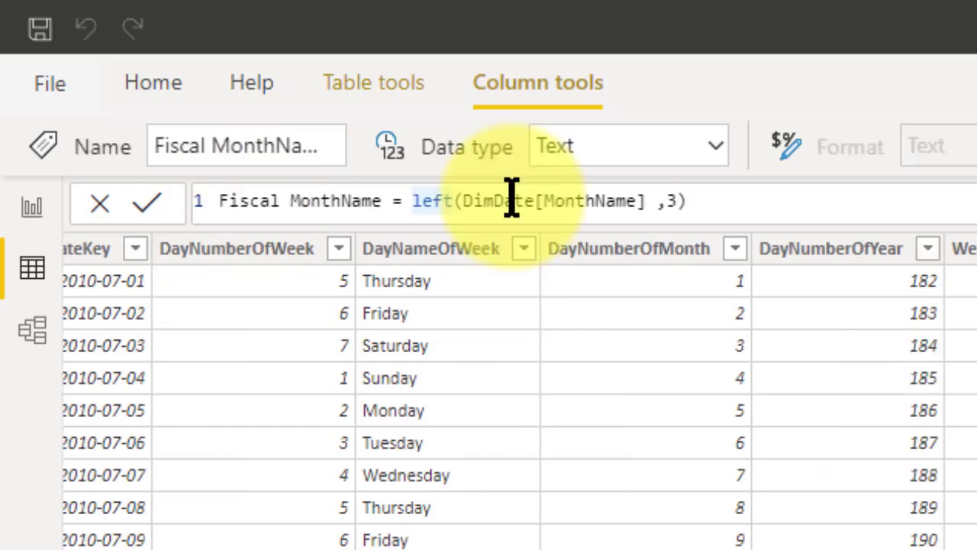
pyautogui.write('fiscal')
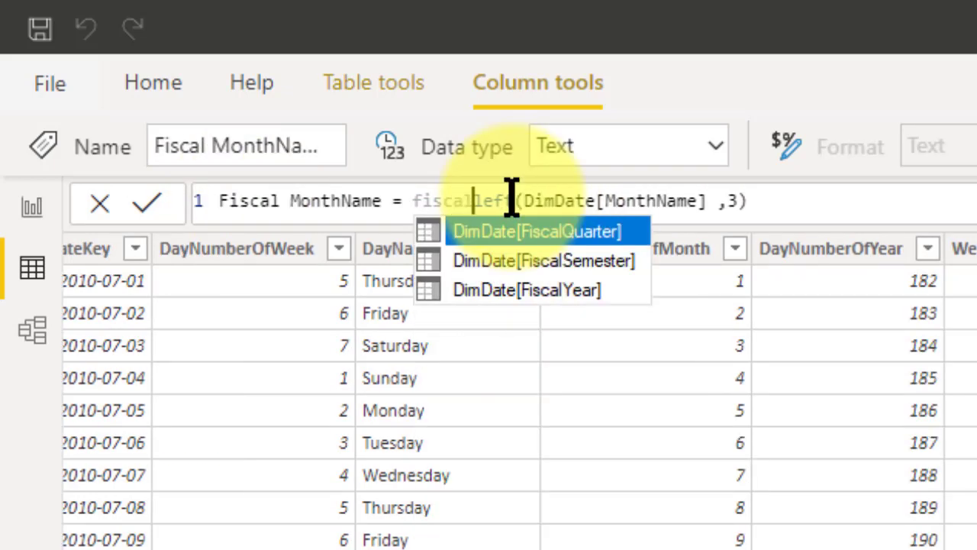
pyautogui.press('Down')
pyautogui.press('Down')
pyautogui.press('Tab')
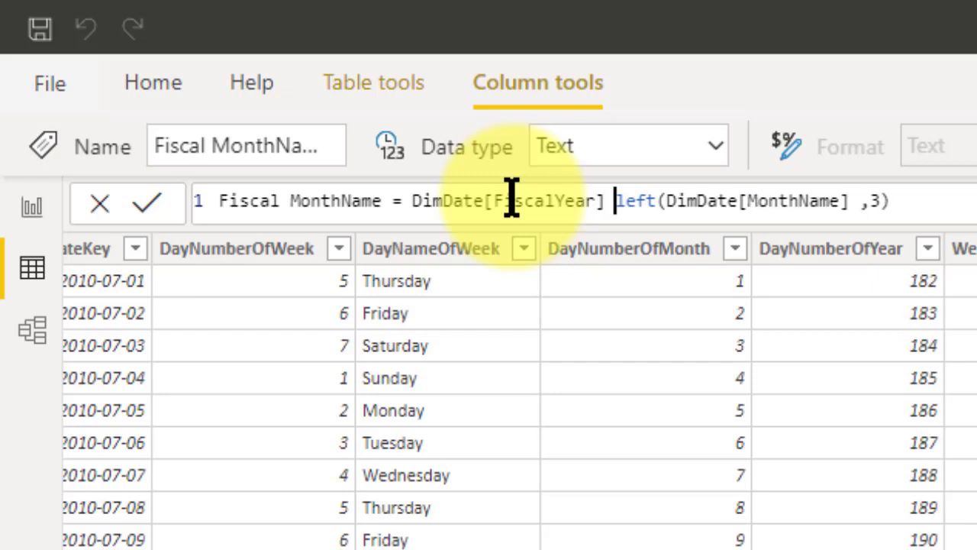
pyautogui.write('&')
pyautogui.press('BackSpace')
pyautogui.write('&')
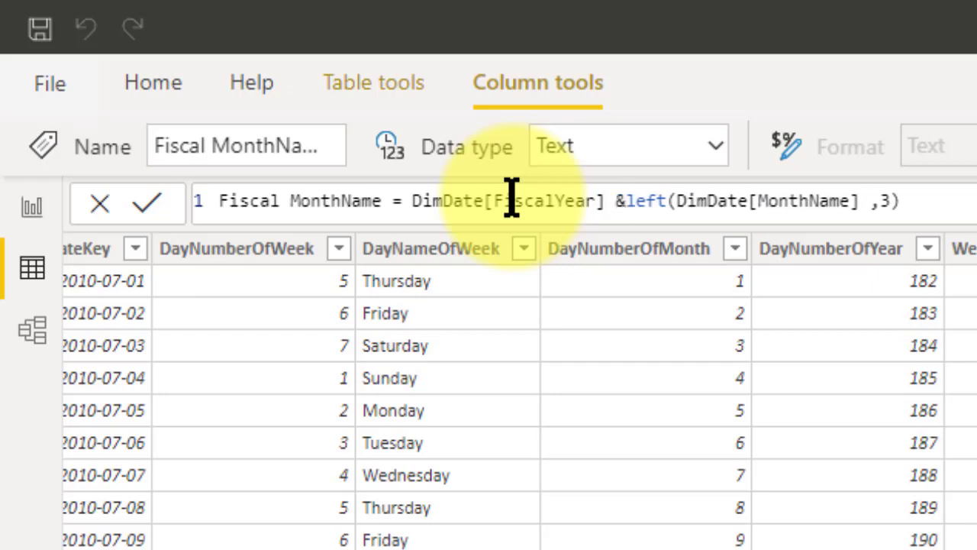
pyautogui.write(' "-" &')
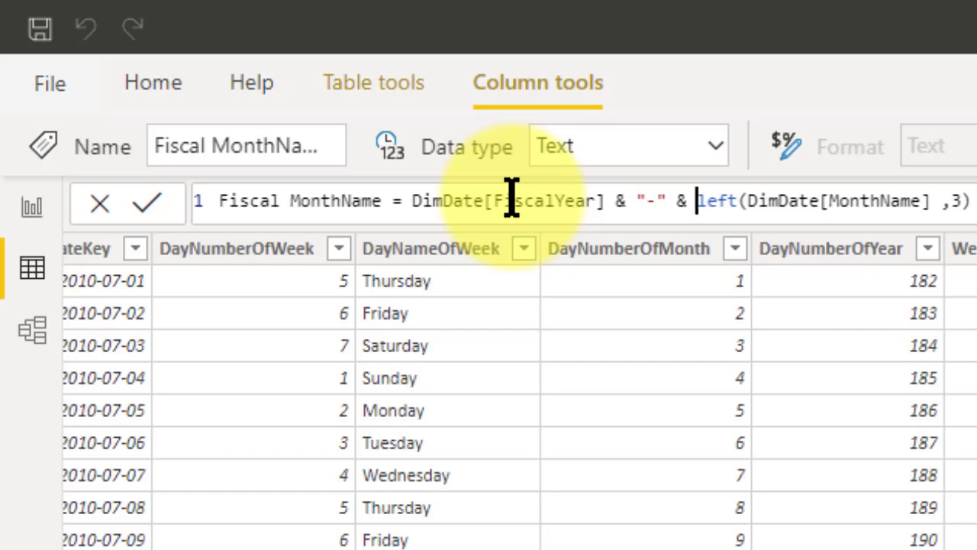
pyautogui.click(147, 200)
pyautogui.click(971, 201)
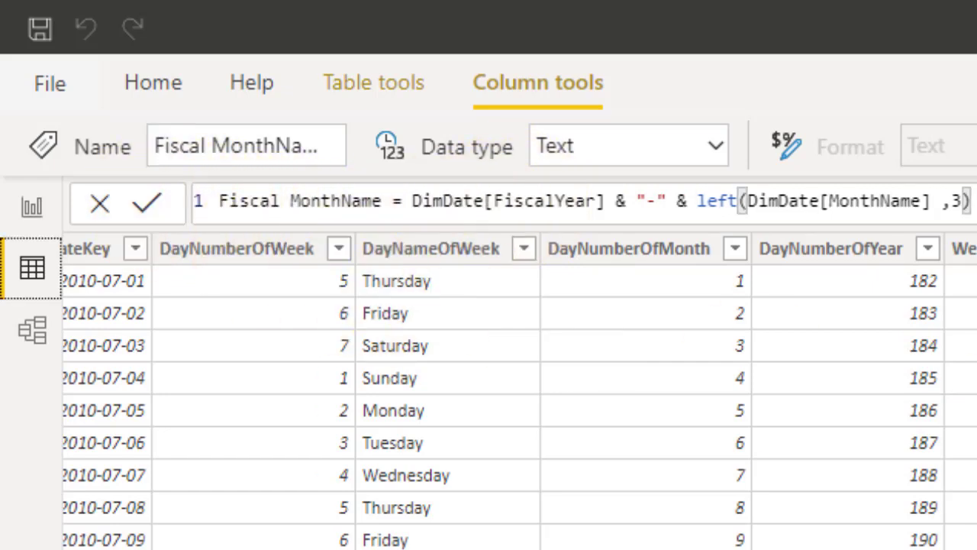
# Return to the Types of Hierarchies report page in Report view
pyautogui.click(33, 215)
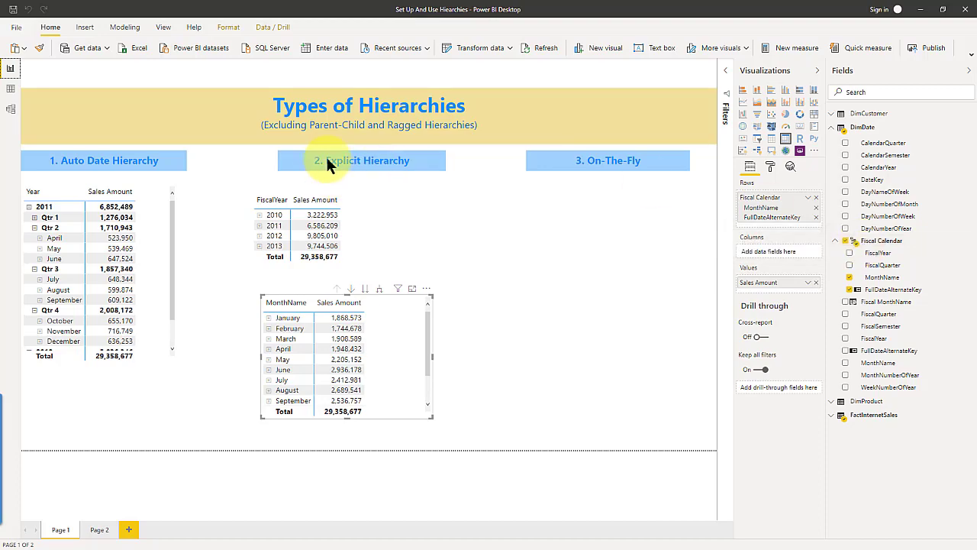
# In Model view, create a new hierarchy from DimDate's Fiscal MonthName column
pyautogui.click(10, 109)
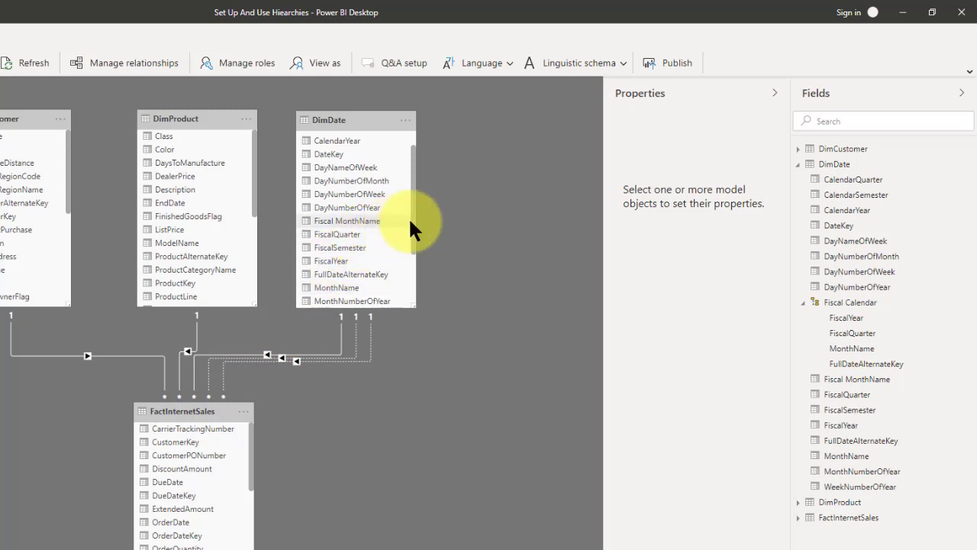
pyautogui.moveTo(413, 224); pyautogui.dragTo(413, 282)
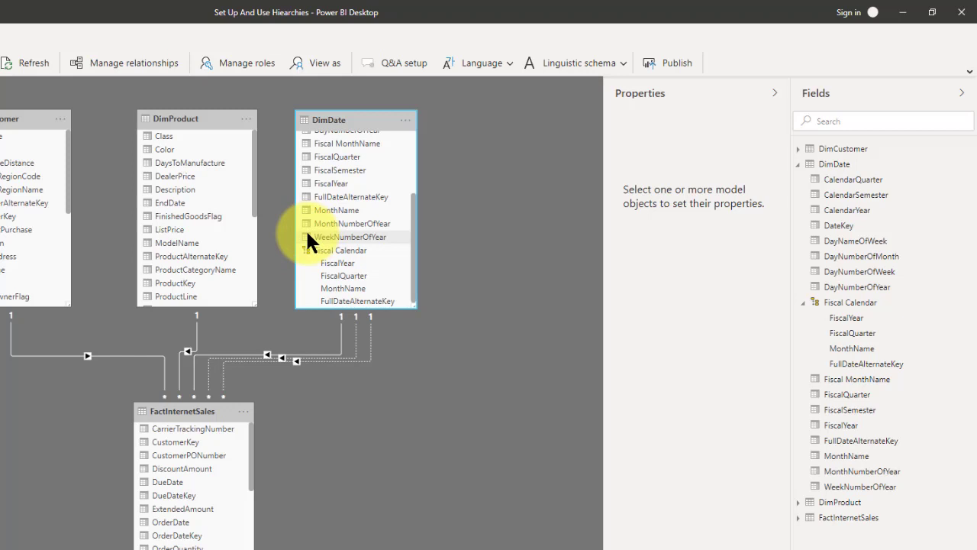
pyautogui.moveTo(413, 256); pyautogui.dragTo(413, 200)
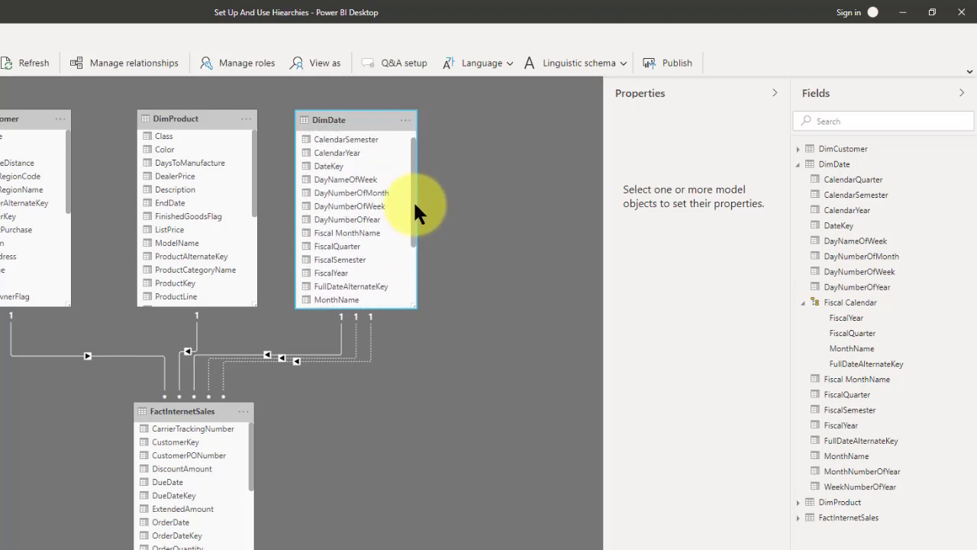
pyautogui.click(361, 229)
pyautogui.rightClick(360, 229)
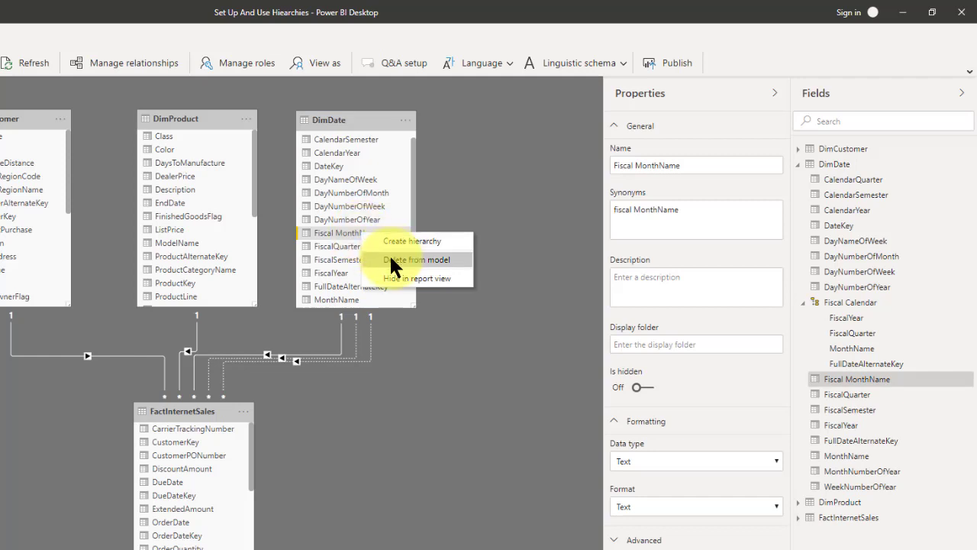
pyautogui.click(396, 241)
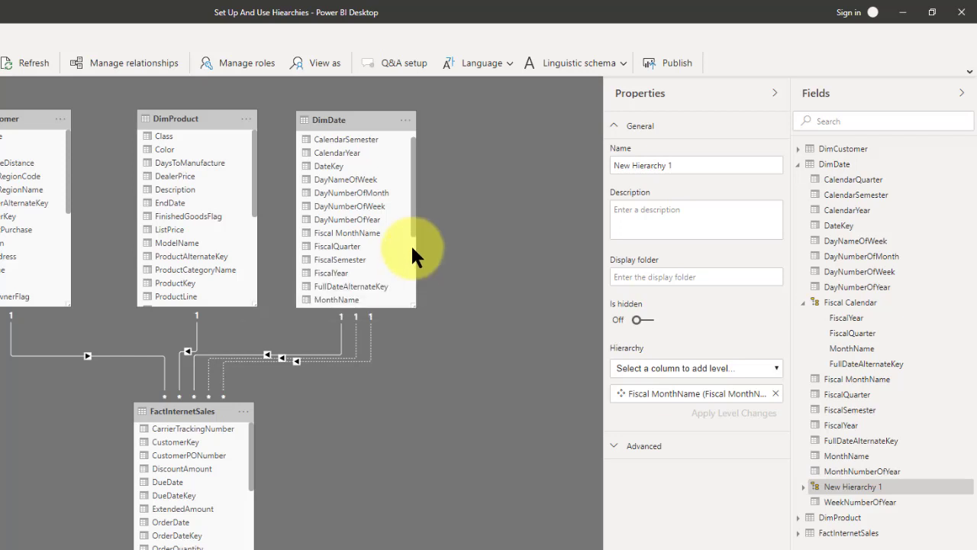
# Add FullDateAlternateKey below Fiscal MonthName in New Hierarchy 1
pyautogui.click(805, 489)
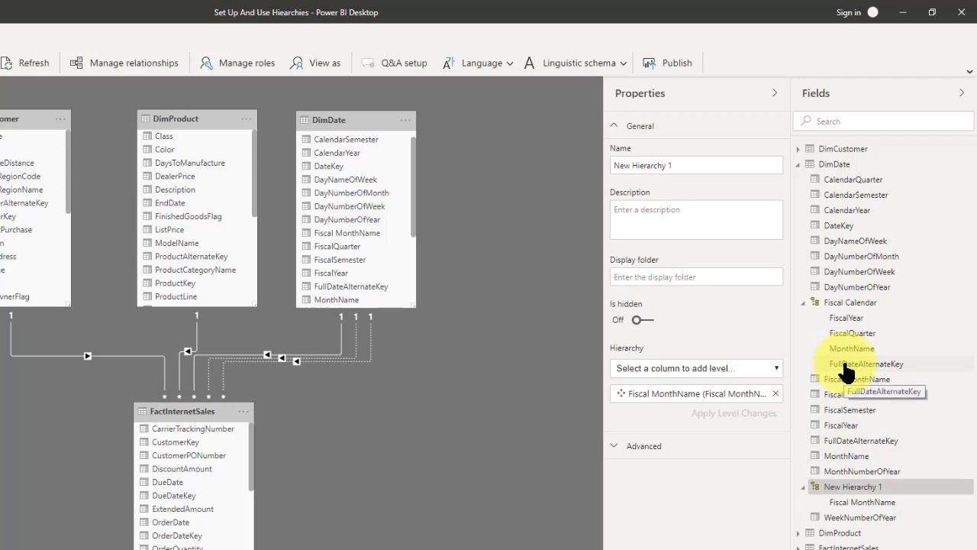
pyautogui.moveTo(847, 443); pyautogui.dragTo(853, 489)
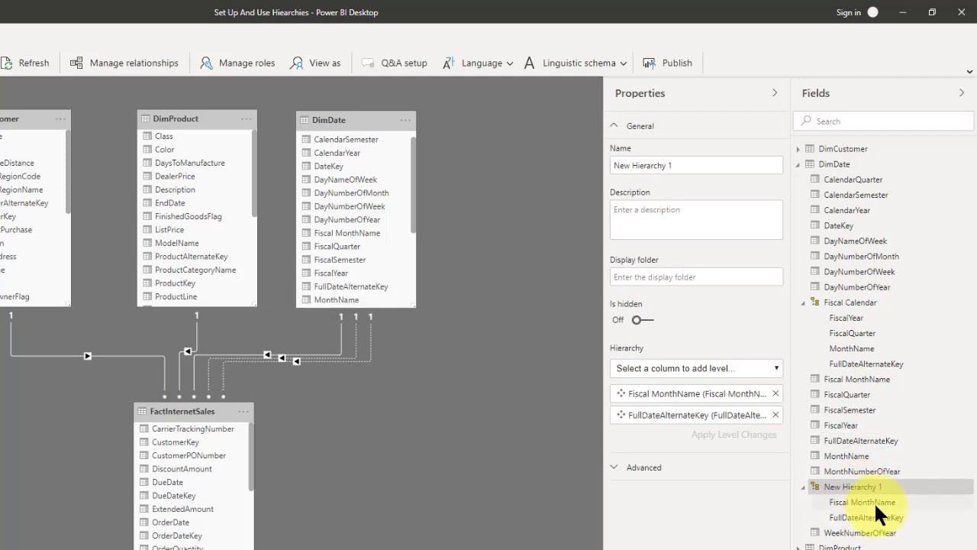
pyautogui.click(850, 490)
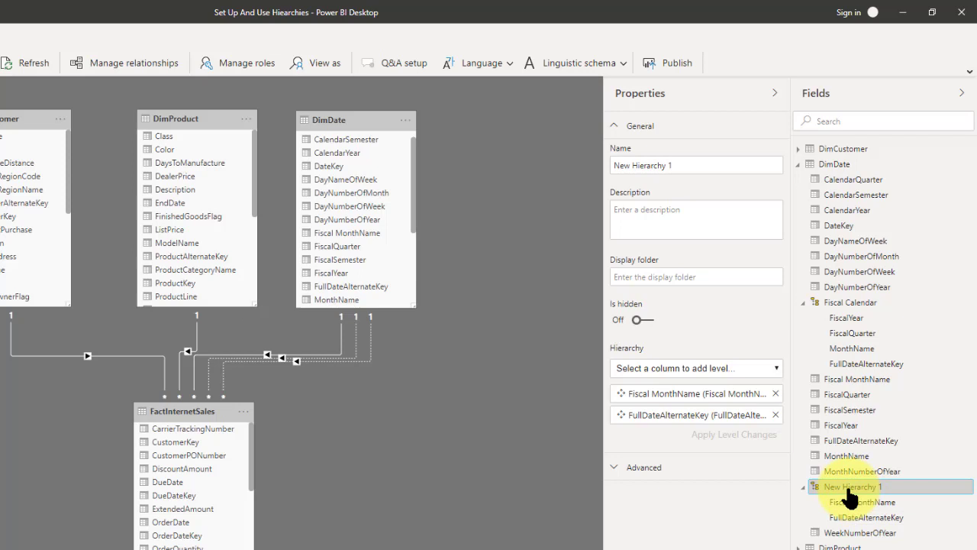
# Begin renaming New Hierarchy 1 to 'Fiscal Month Name', then click back onto the empty model canvas
pyautogui.rightClick(850, 496)
pyautogui.click(884, 513)
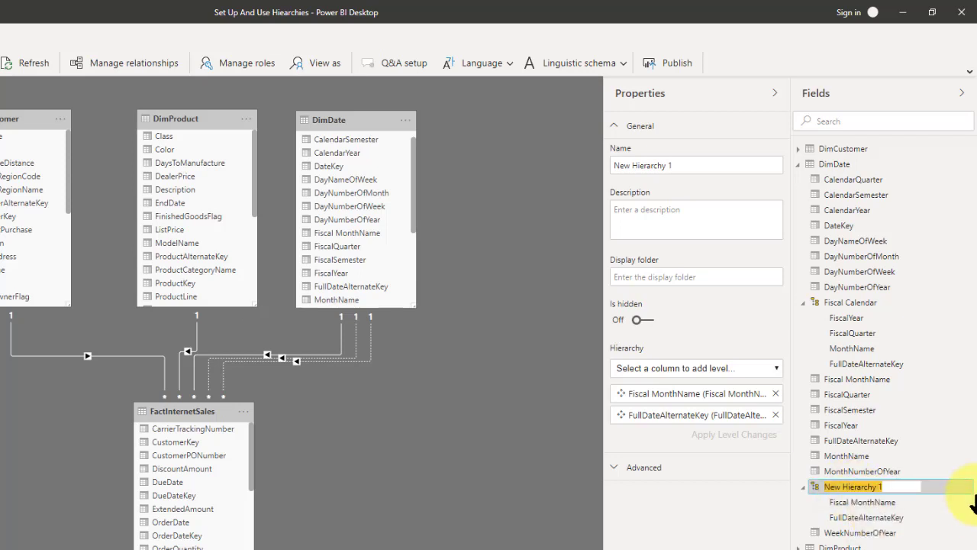
pyautogui.write('Fiscal Month Name')
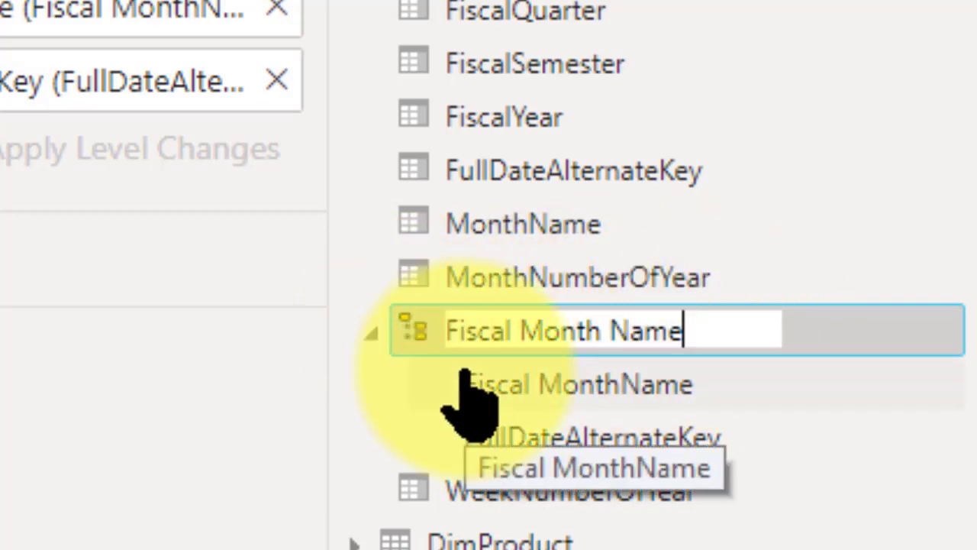
pyautogui.click(489, 386)
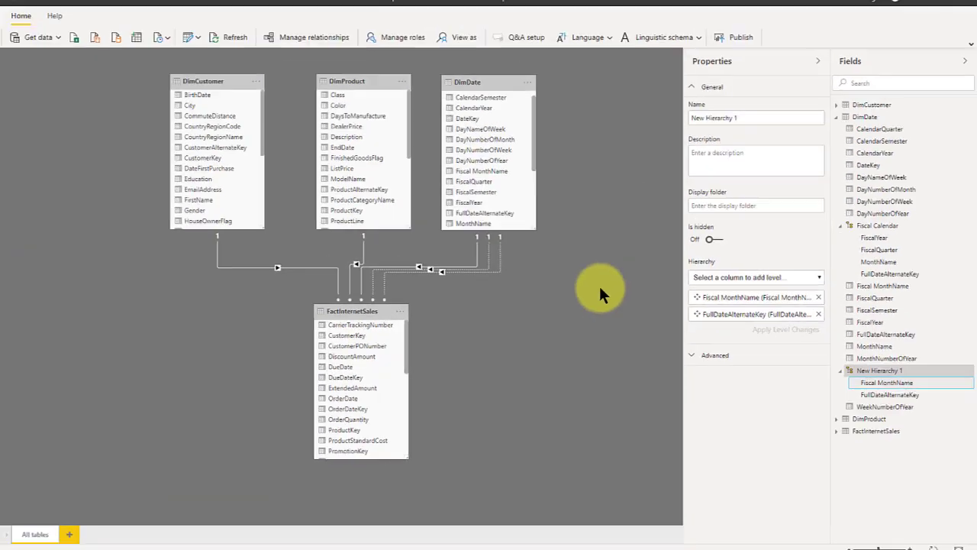
# Back in Report view, replace Fiscal Calendar in the matrix rows with the Fiscal Month Name hierarchy
pyautogui.click(307, 187)
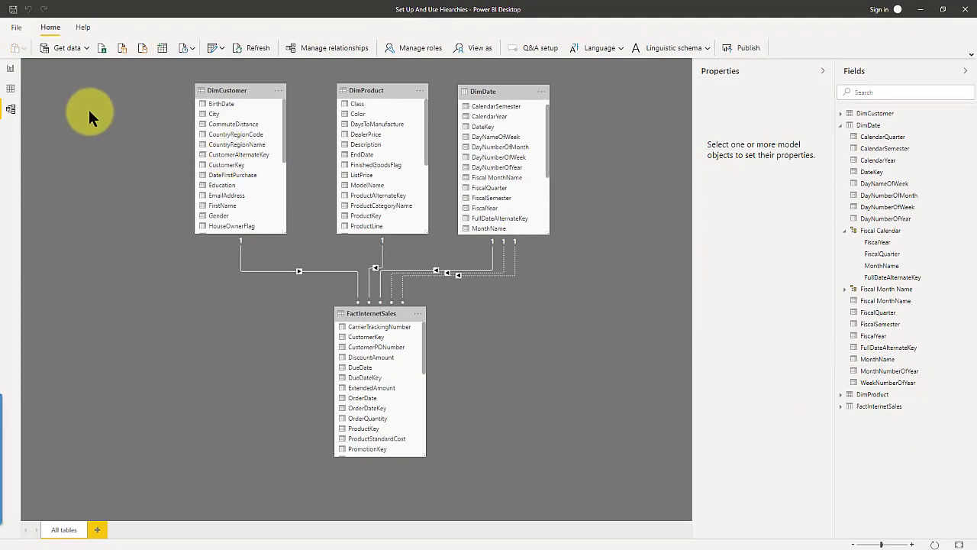
pyautogui.click(11, 69)
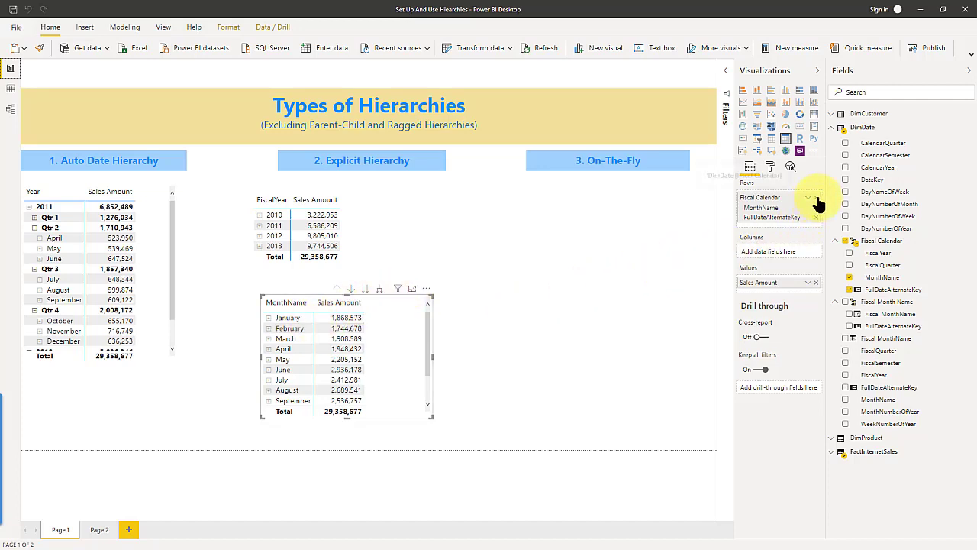
pyautogui.click(816, 197)
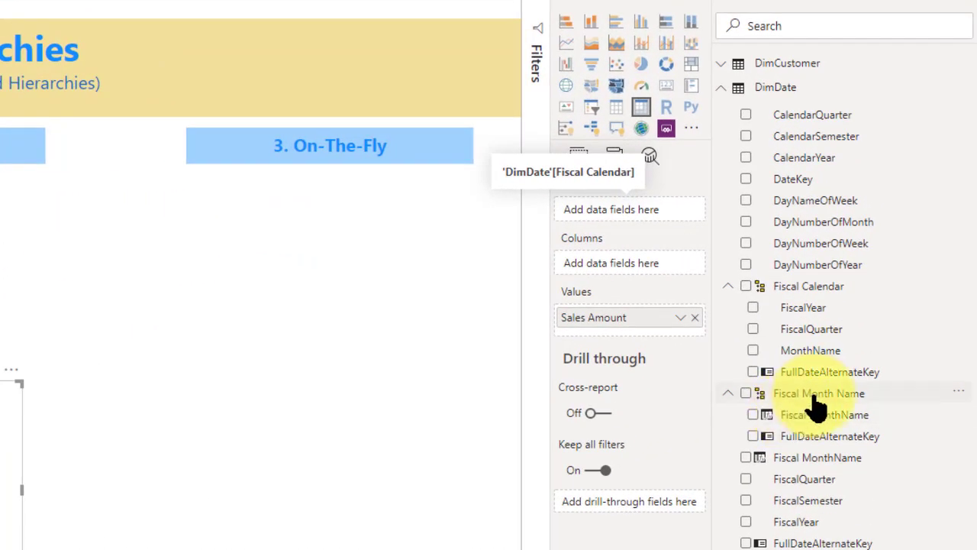
pyautogui.click(746, 394)
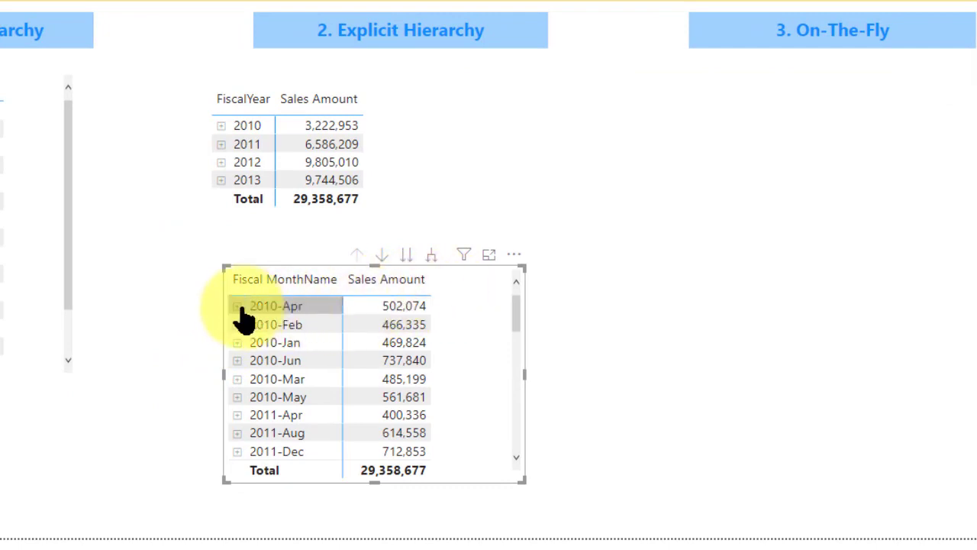
# Expand and collapse 2010-Apr and 2010-Feb to check their daily Sales Amount rows
pyautogui.moveTo(238, 308)
pyautogui.mouseDown()
pyautogui.moveTo(239, 317)
pyautogui.moveTo(232, 312)
pyautogui.mouseUp()
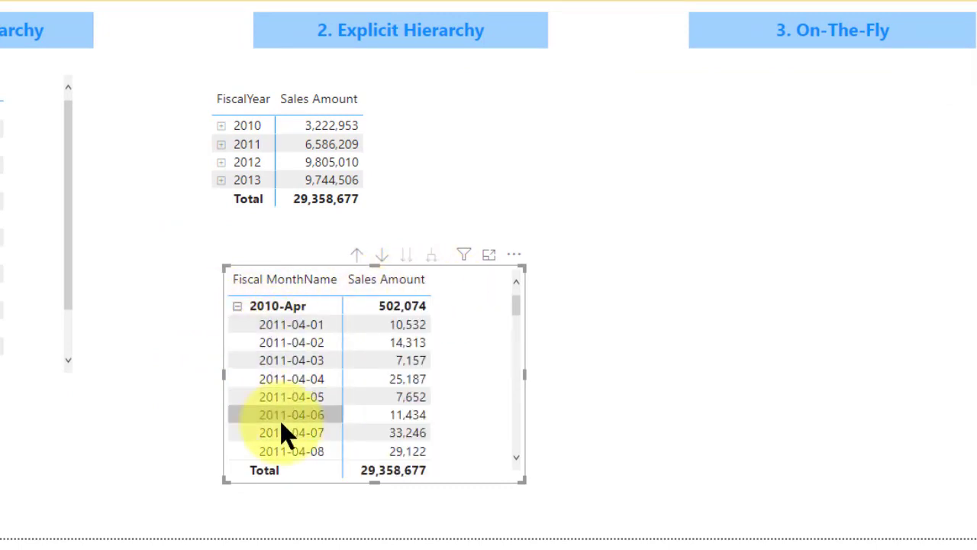
pyautogui.click(236, 307)
pyautogui.click(237, 325)
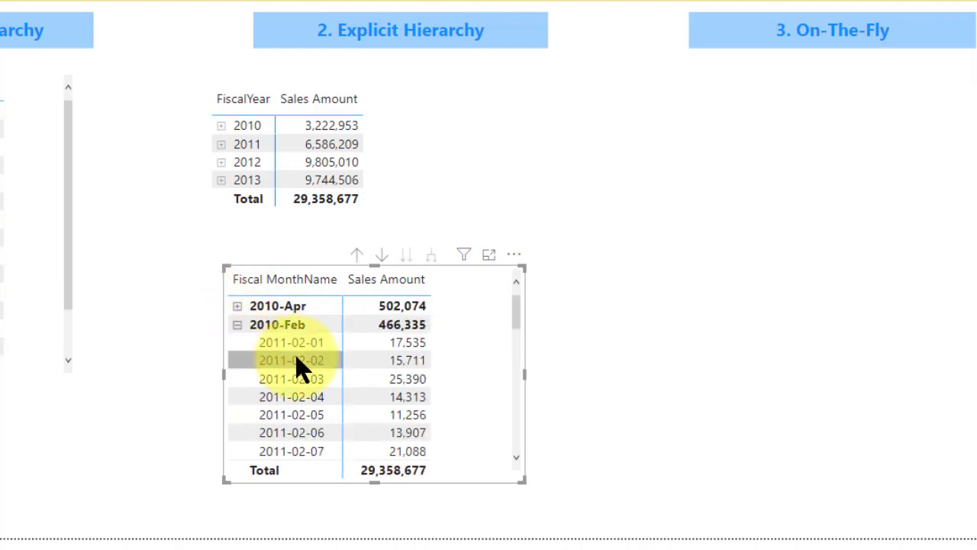
pyautogui.click(236, 325)
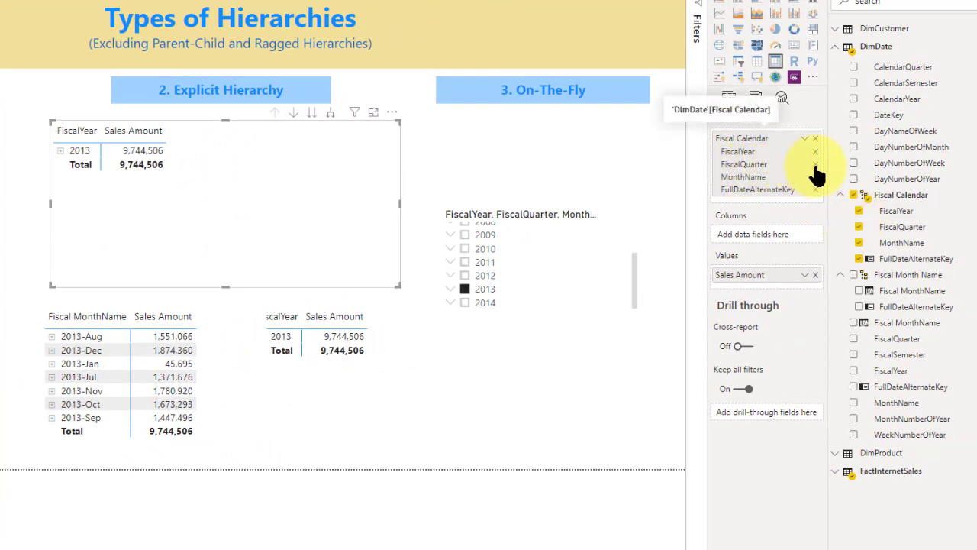
# Clear FiscalQuarter, FullDateAlternateKey and MonthName from rows; put Fiscal Calendar on columns, keeping only MonthName
pyautogui.click(815, 165)
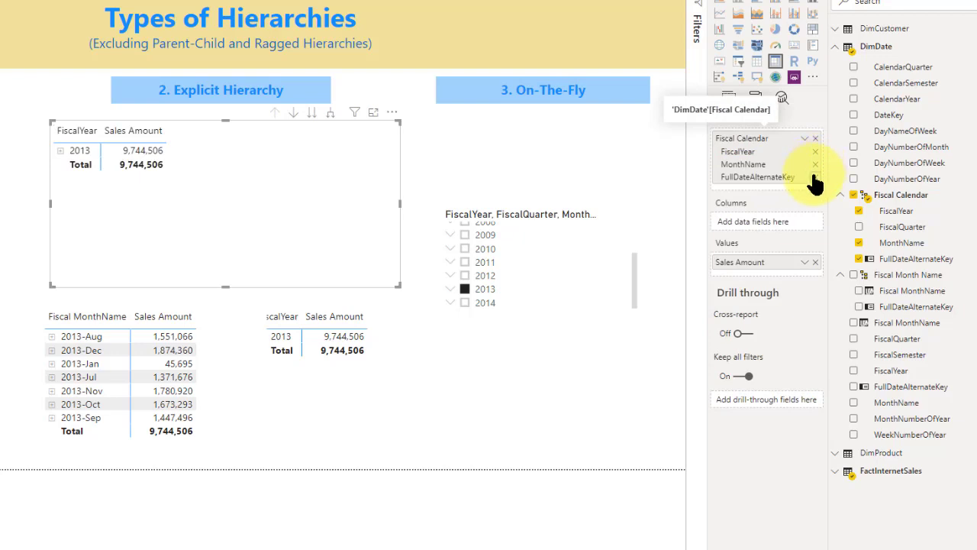
pyautogui.click(814, 177)
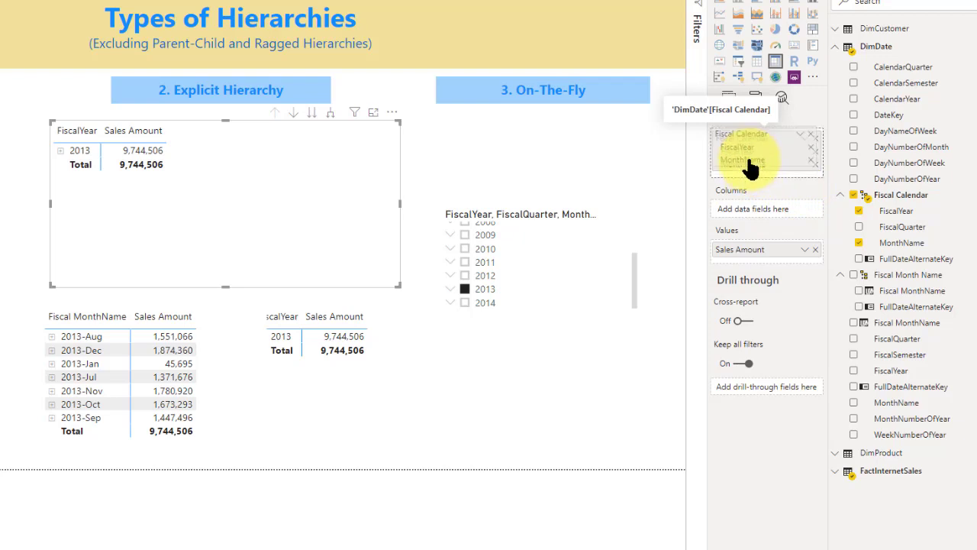
pyautogui.click(815, 164)
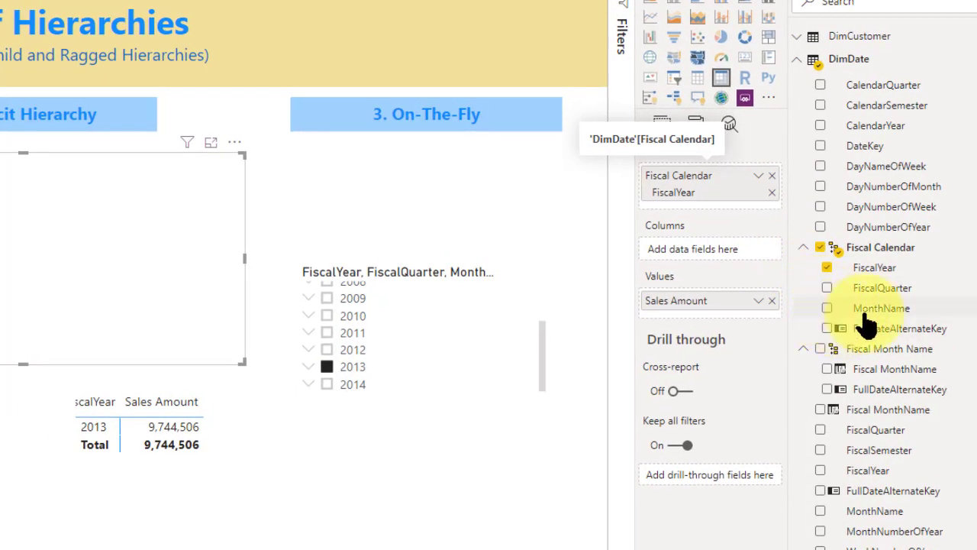
pyautogui.moveTo(865, 319); pyautogui.dragTo(693, 257)
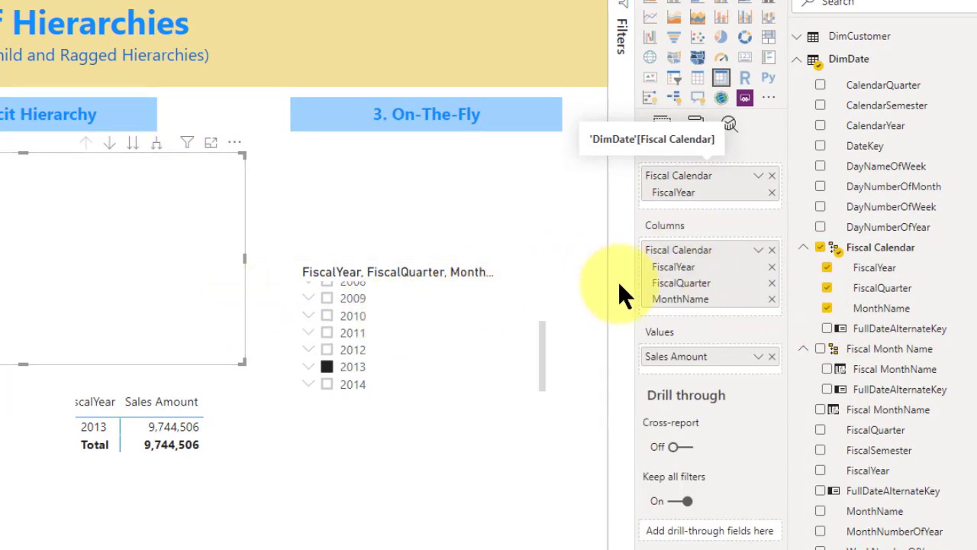
pyautogui.click(772, 267)
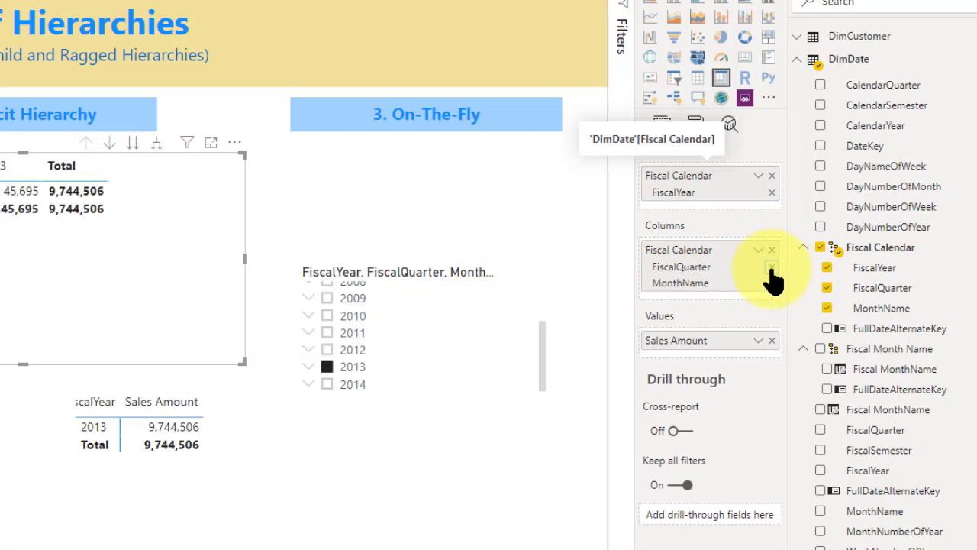
pyautogui.click(772, 267)
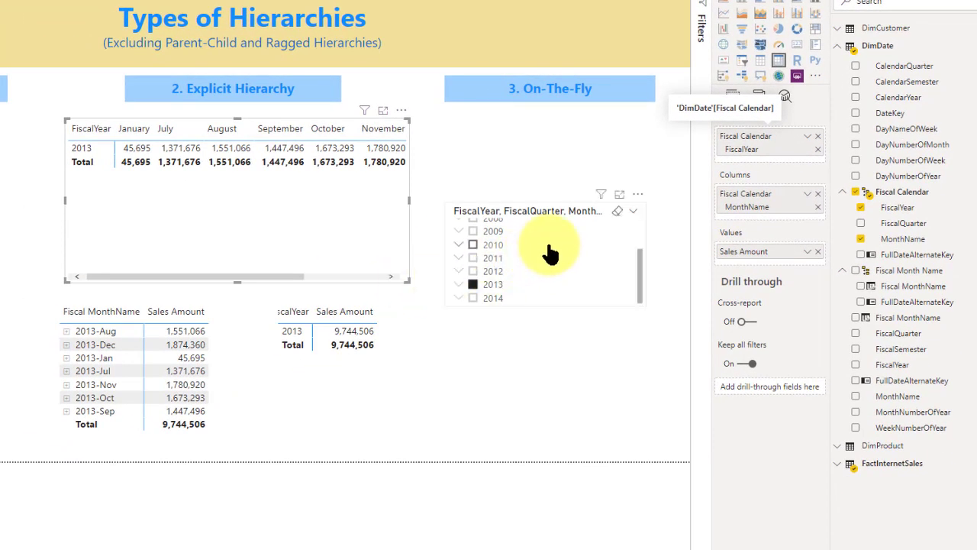
# Filter to fiscal 2010, nudge the year slicer down-right, then clear the 2010 filter to show all years
pyautogui.click(583, 243)
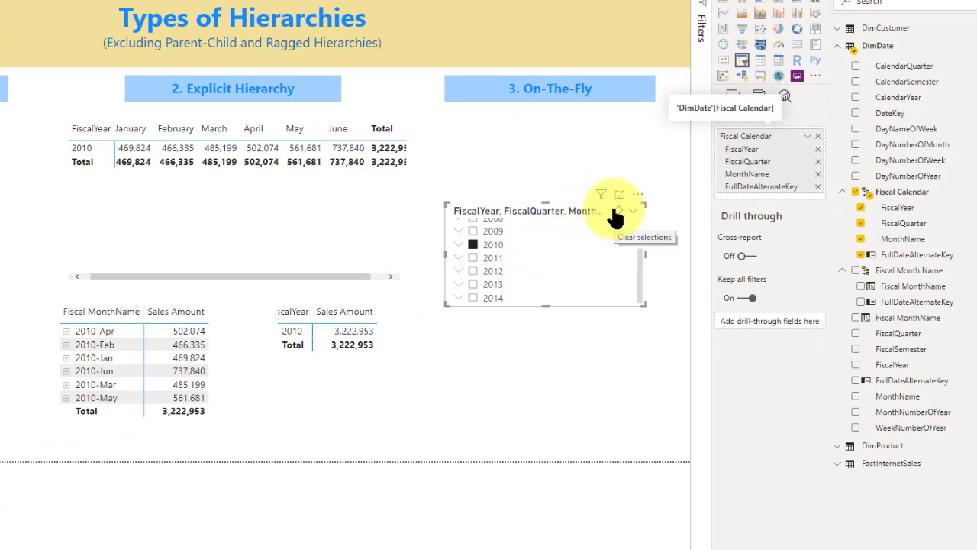
pyautogui.moveTo(610, 212); pyautogui.dragTo(632, 341)
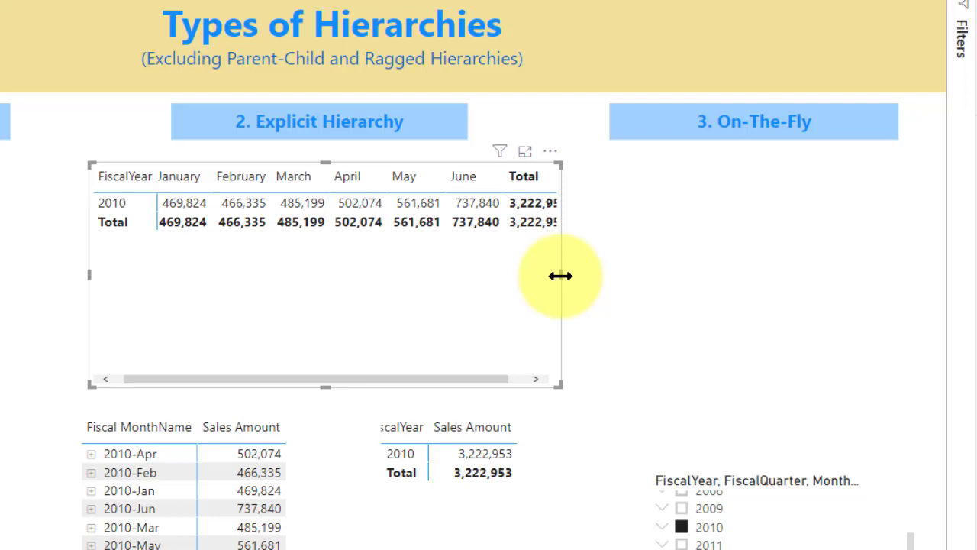
pyautogui.moveTo(560, 270); pyautogui.dragTo(676, 273)
pyautogui.click(328, 278)
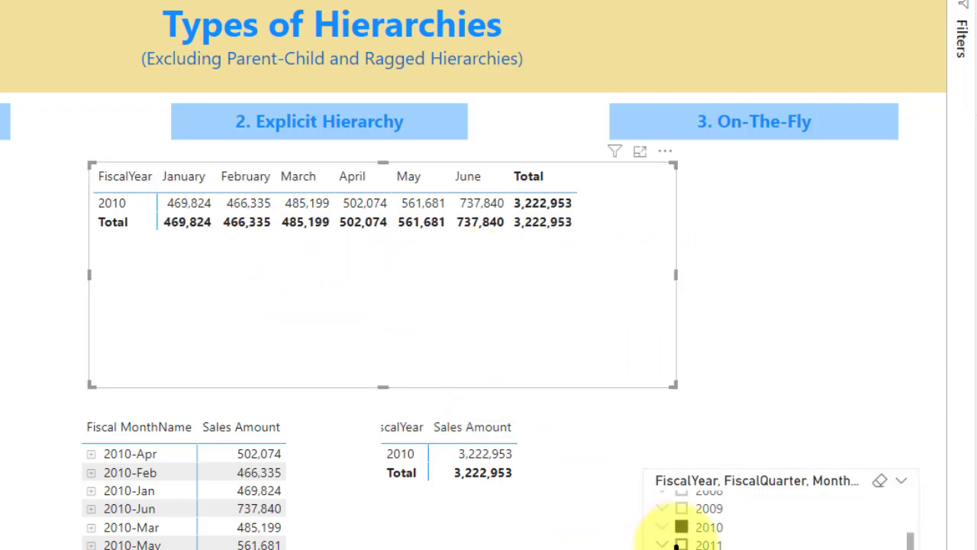
pyautogui.click(681, 529)
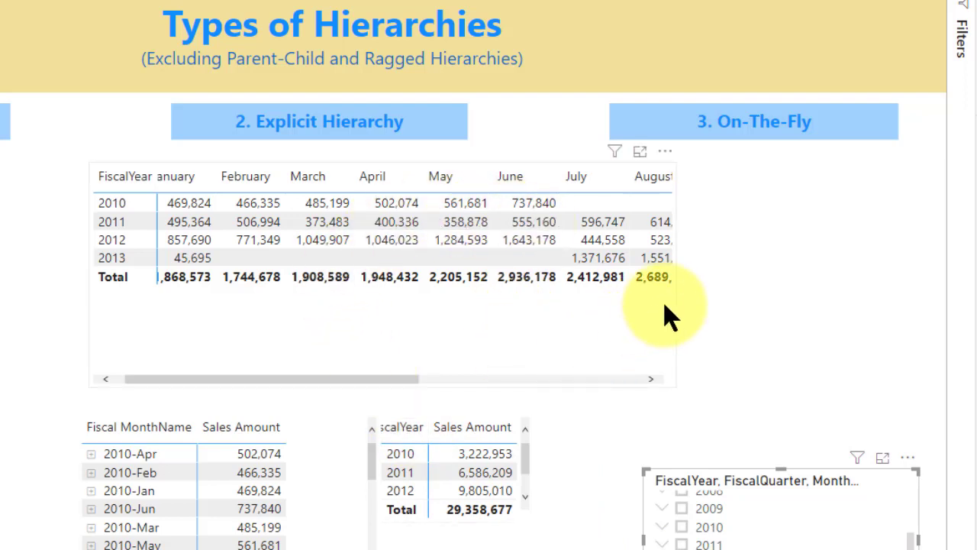
# Stretch the matrix out to the left and right page edges so January through Total fit
pyautogui.click(672, 276)
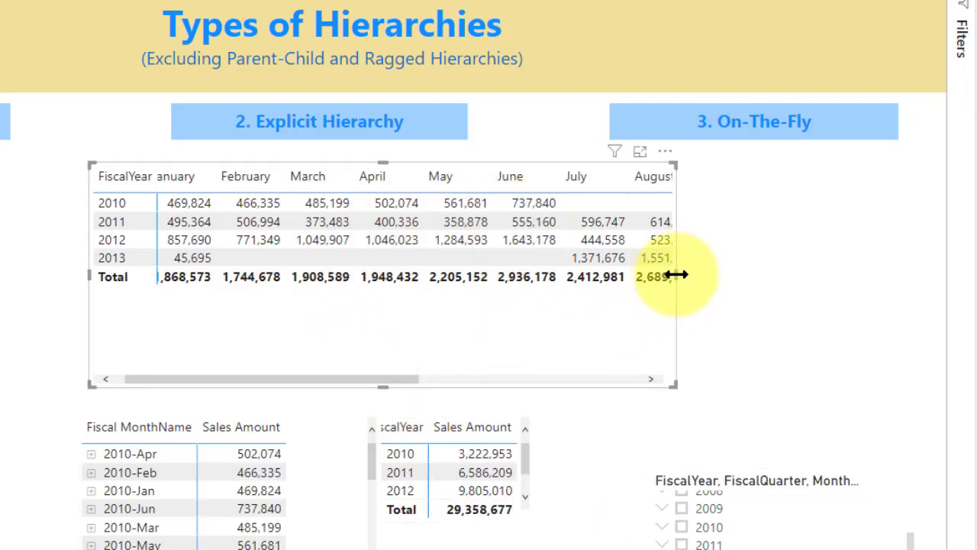
pyautogui.moveTo(676, 274); pyautogui.dragTo(945, 275)
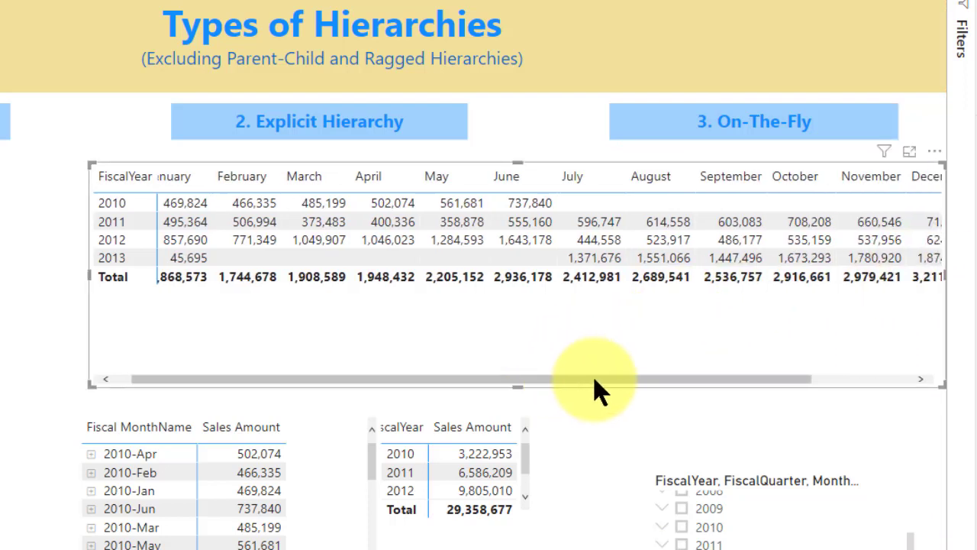
pyautogui.moveTo(596, 379); pyautogui.dragTo(768, 367)
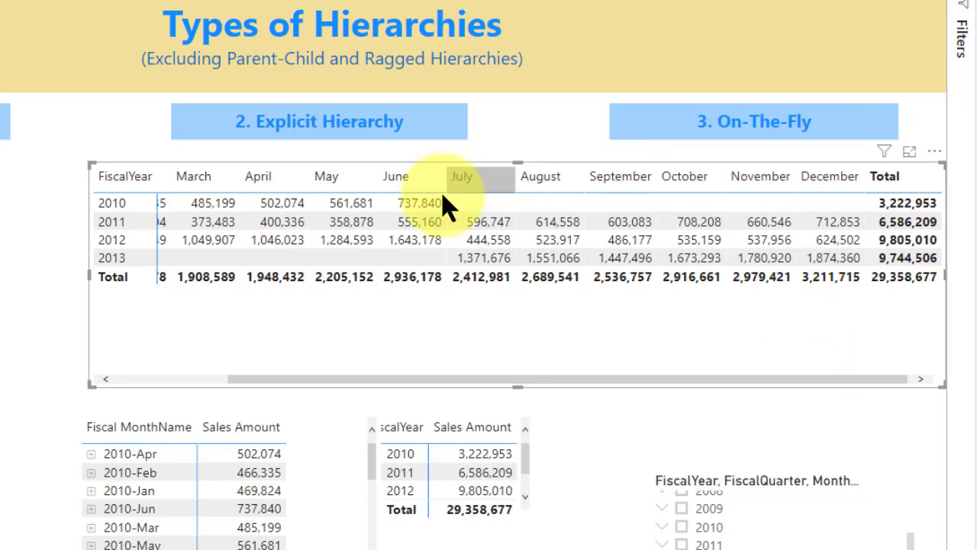
pyautogui.moveTo(89, 272); pyautogui.dragTo(8, 282)
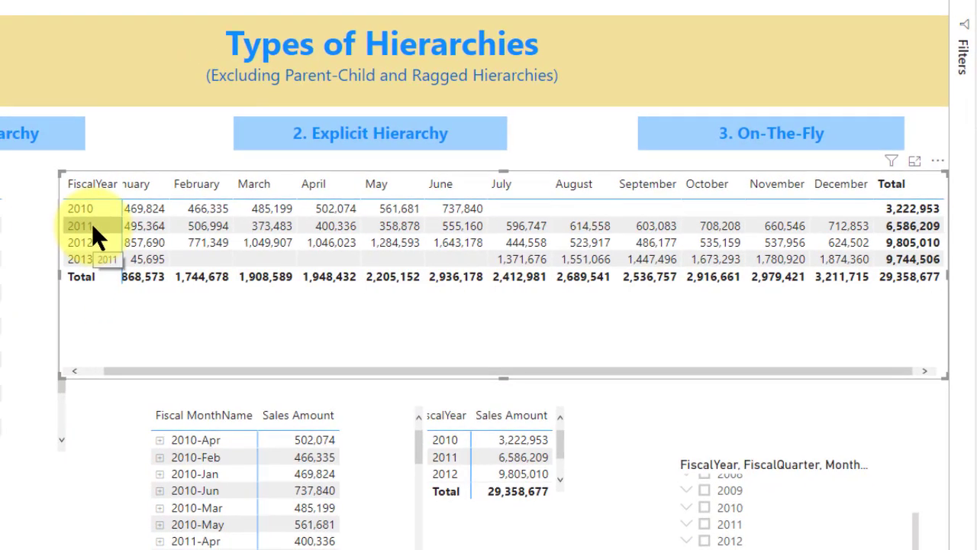
# Cross-filter on 2011 and clear it, expand years into fiscal quarters, then collapse 2010 and 2011
pyautogui.click(84, 225)
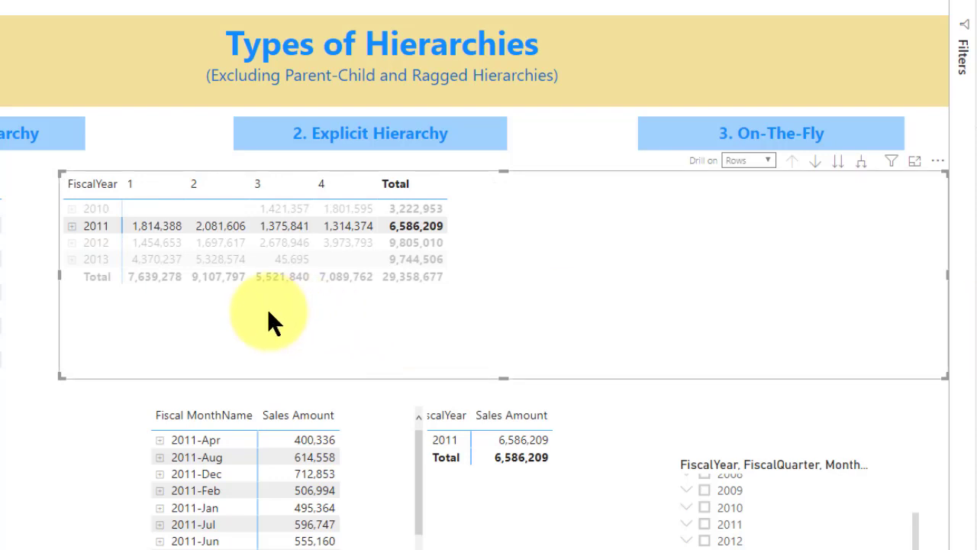
pyautogui.click(95, 225)
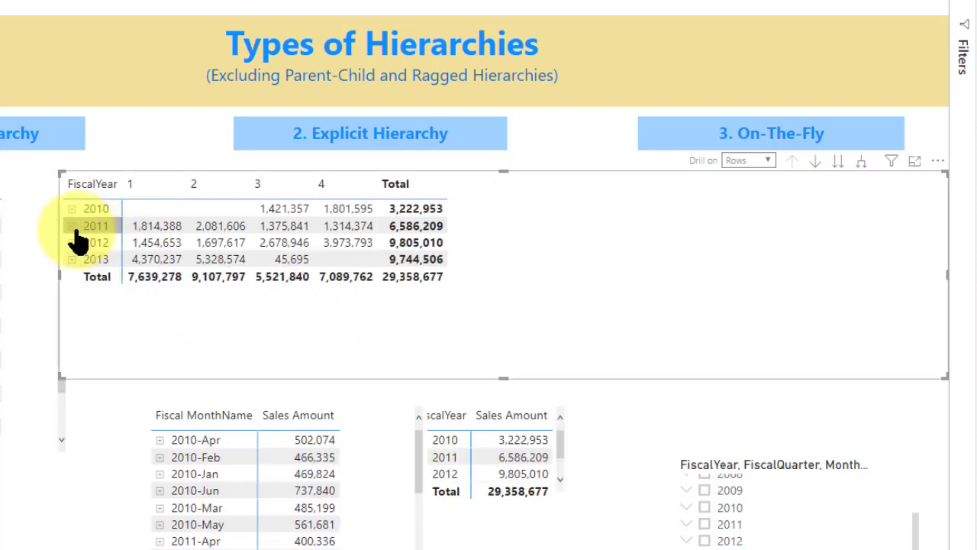
pyautogui.click(71, 226)
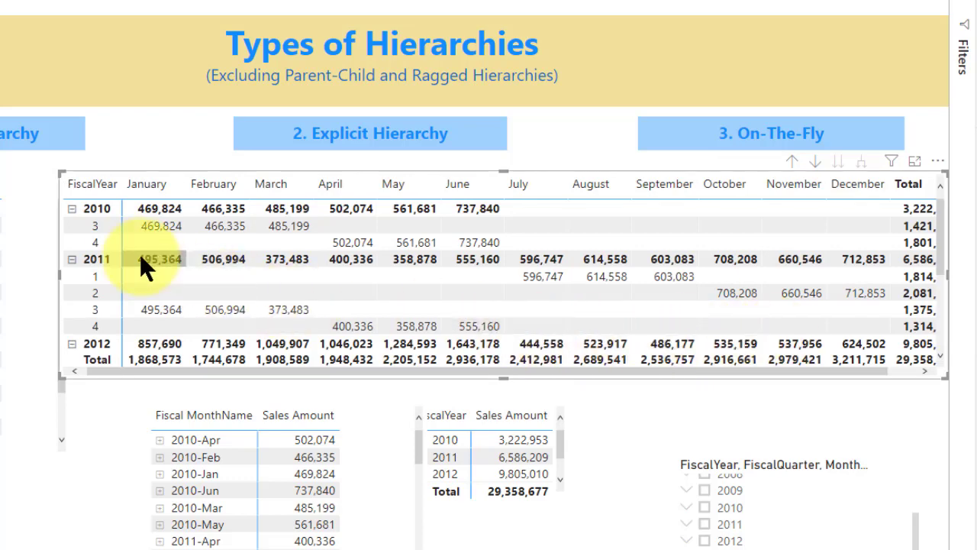
pyautogui.click(72, 209)
pyautogui.click(70, 225)
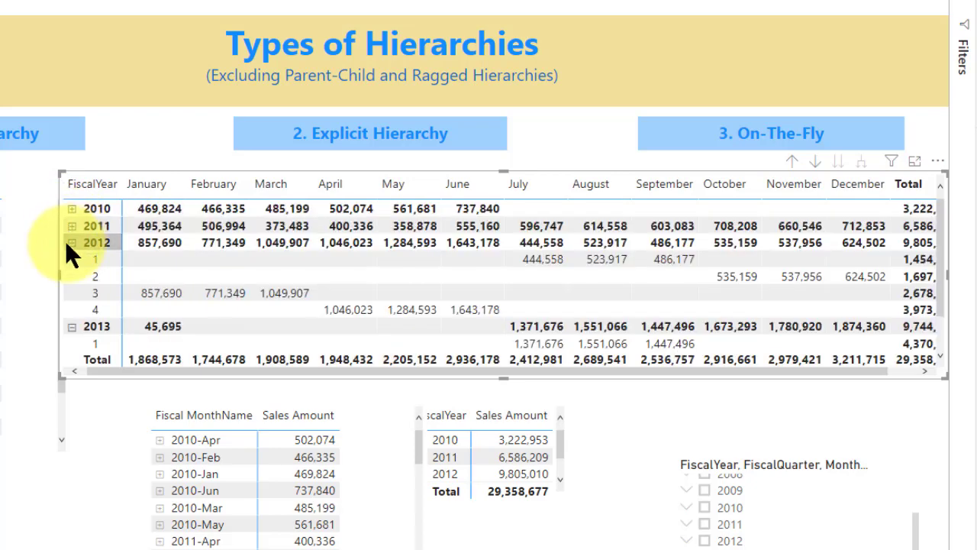
# Collapse the 2012 and 2013 quarters, then shift the '3. On-The-Fly' heading to the left
pyautogui.click(71, 242)
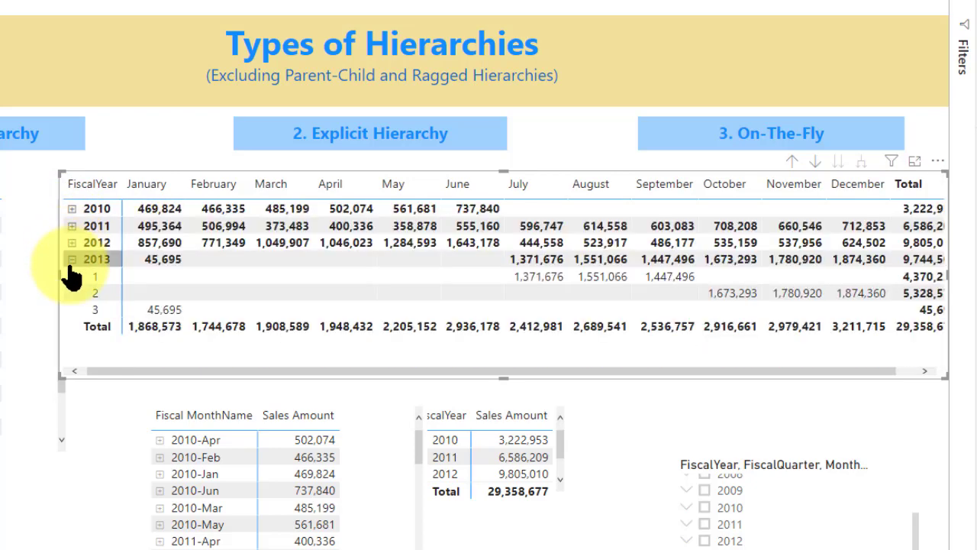
pyautogui.click(72, 259)
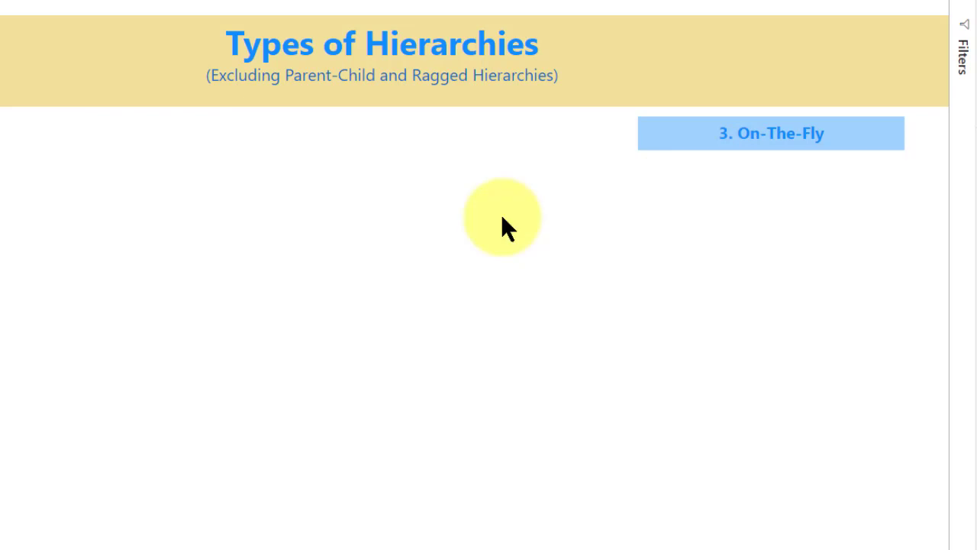
pyautogui.click(760, 132)
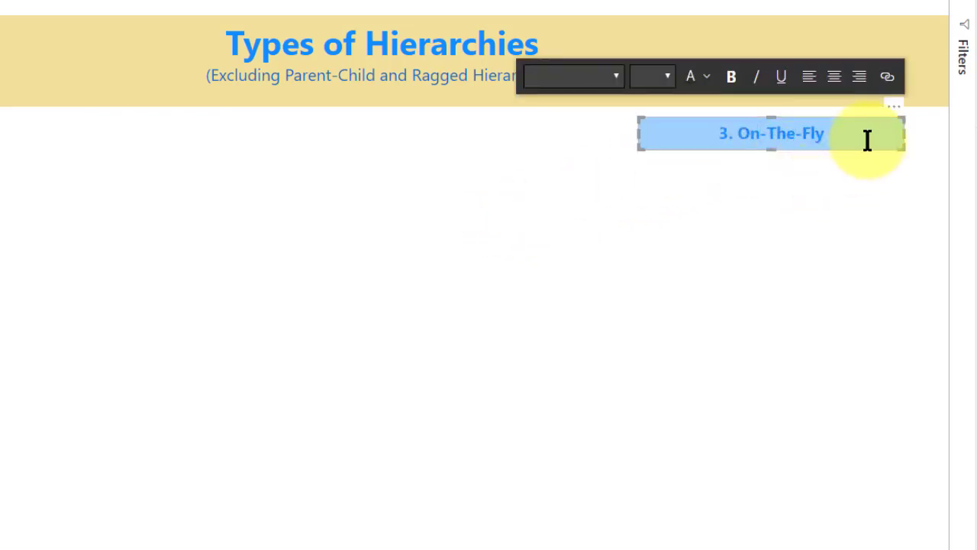
pyautogui.press('Escape')
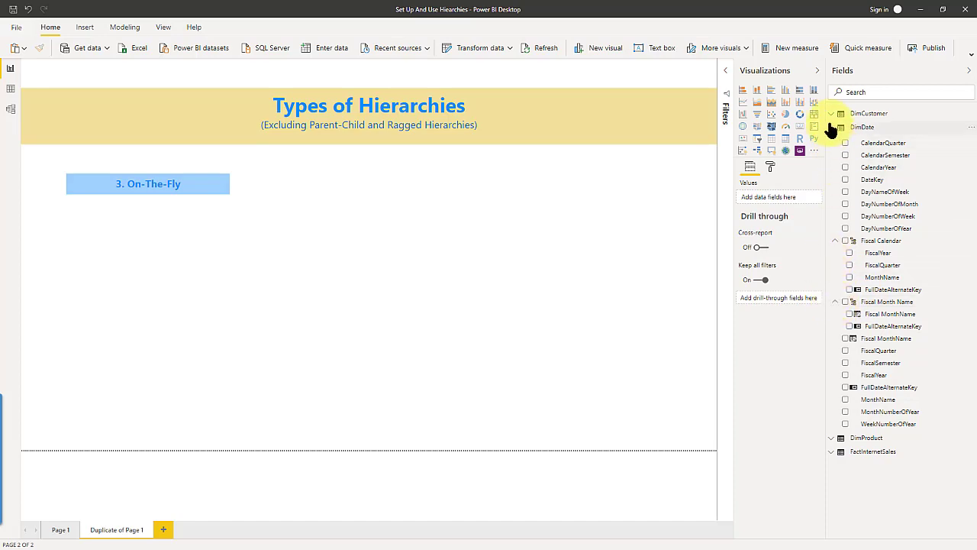
# Expand DimCustomer, add then remove DateKey in Fiscal Calendar, and insert an empty Matrix visual
pyautogui.click(749, 87)
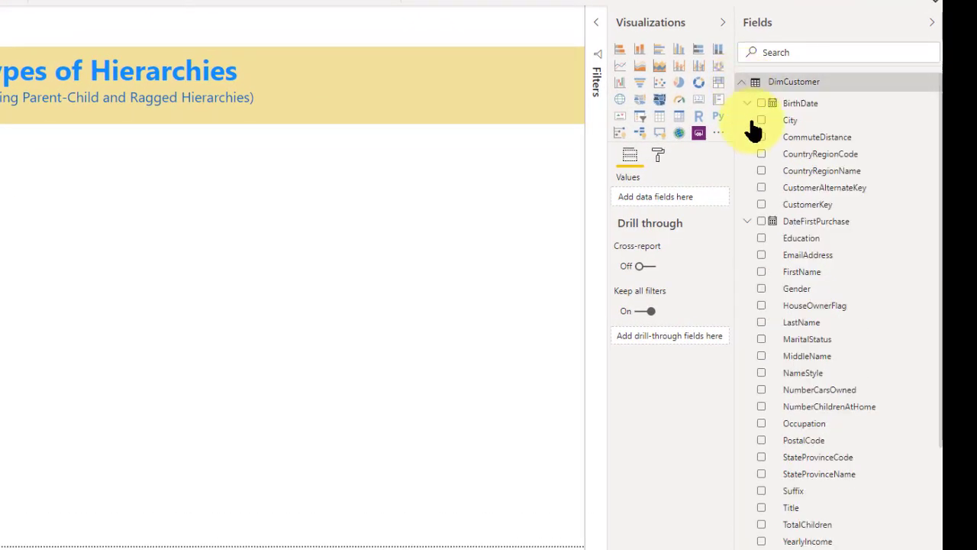
pyautogui.scroll(-5, 836, 266)
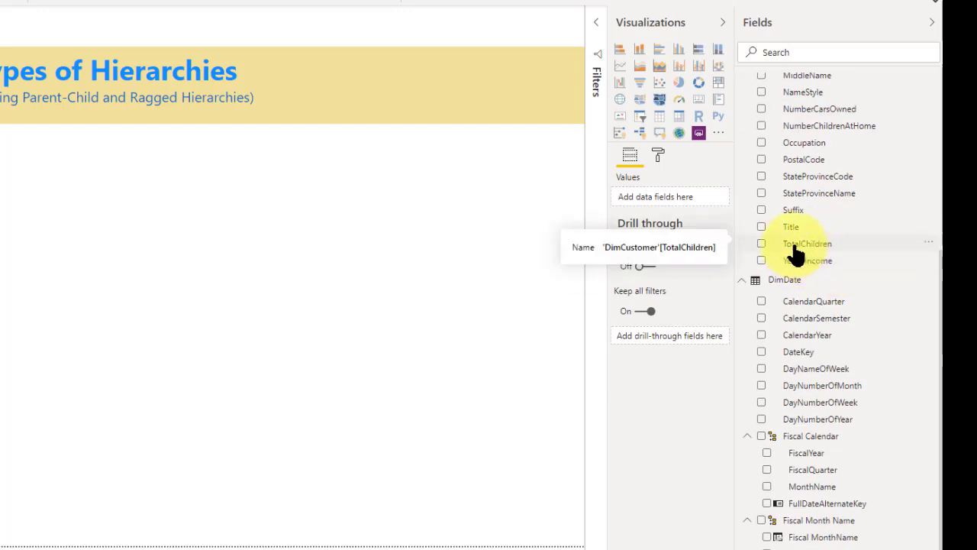
pyautogui.moveTo(798, 252); pyautogui.dragTo(811, 447)
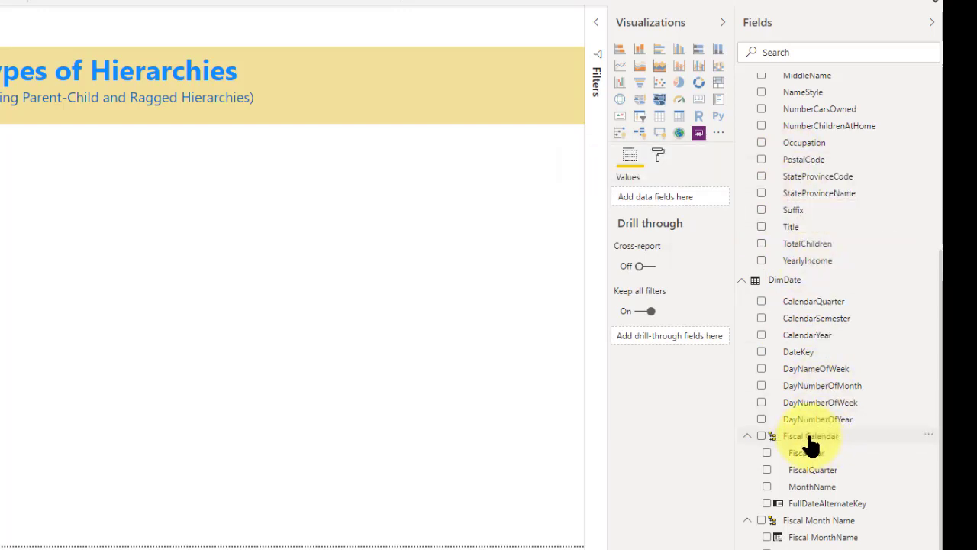
pyautogui.moveTo(803, 355); pyautogui.dragTo(827, 434)
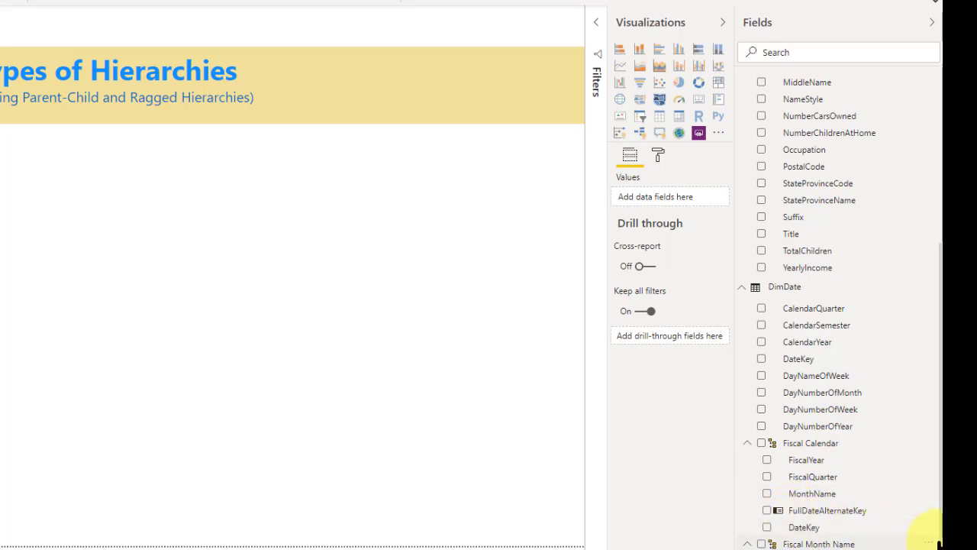
pyautogui.click(927, 526)
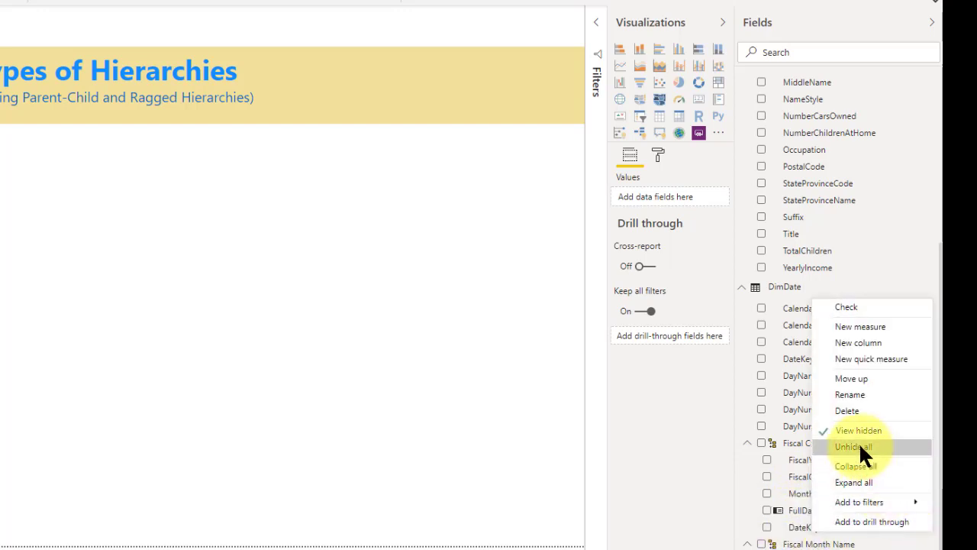
pyautogui.click(850, 410)
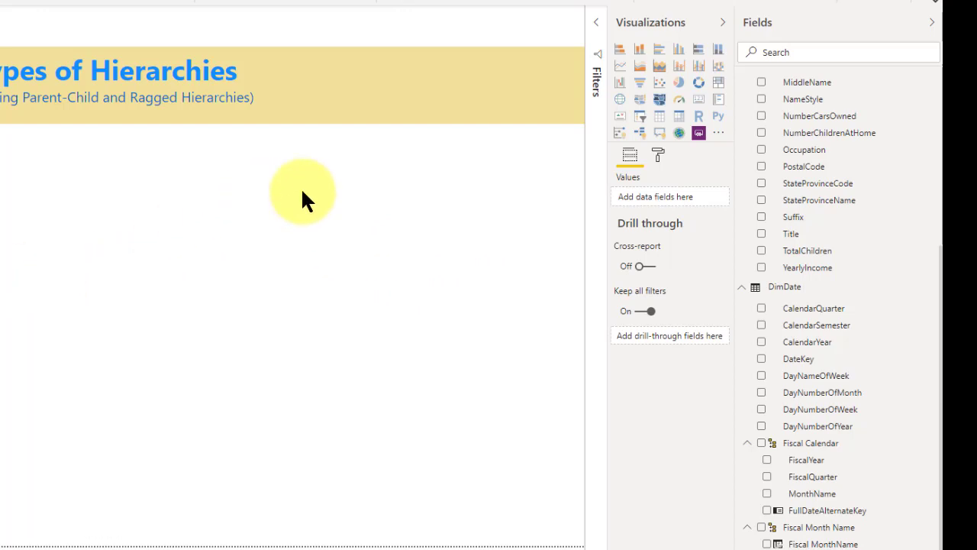
pyautogui.click(679, 119)
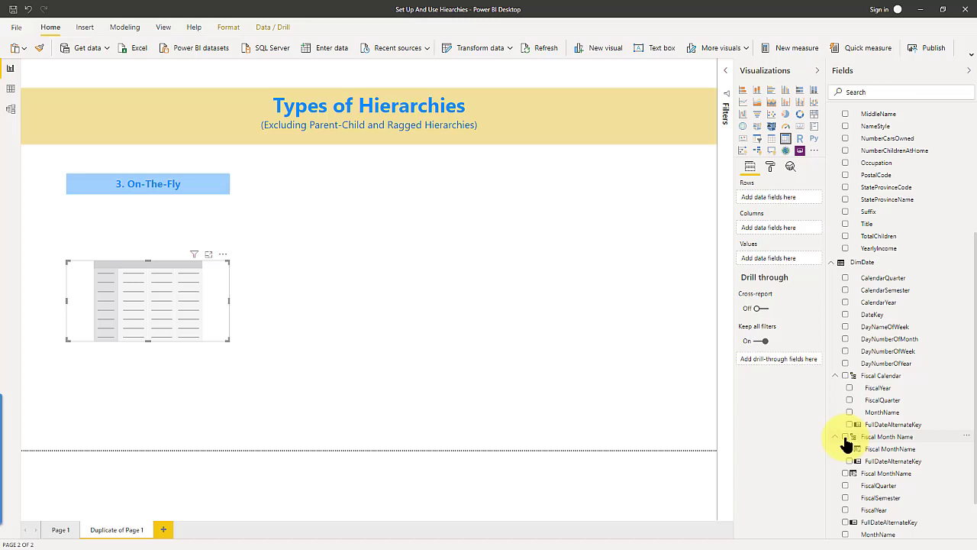
# Build the matrix rows from CountryRegionName then FiscalYear, after briefly trying the Fiscal Month Name hierarchy
pyautogui.click(845, 437)
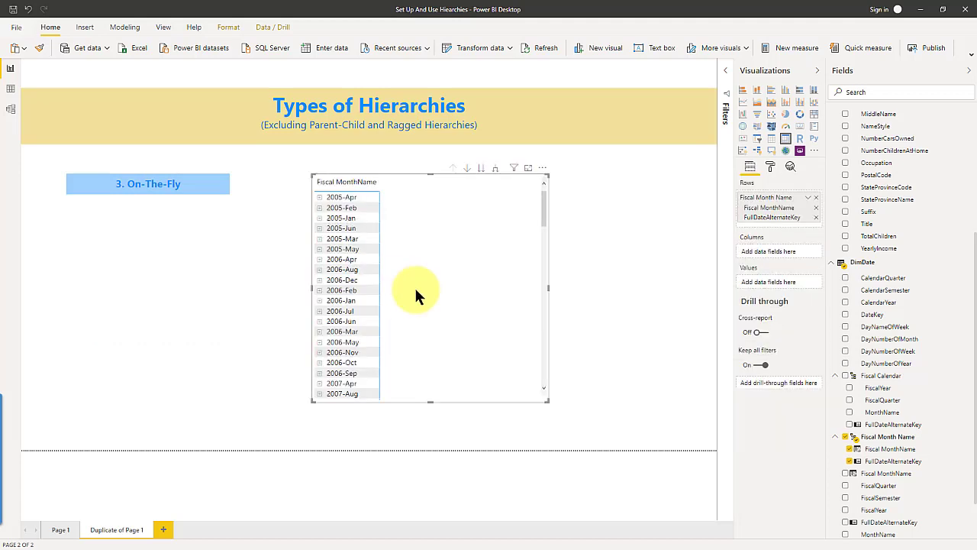
pyautogui.click(845, 435)
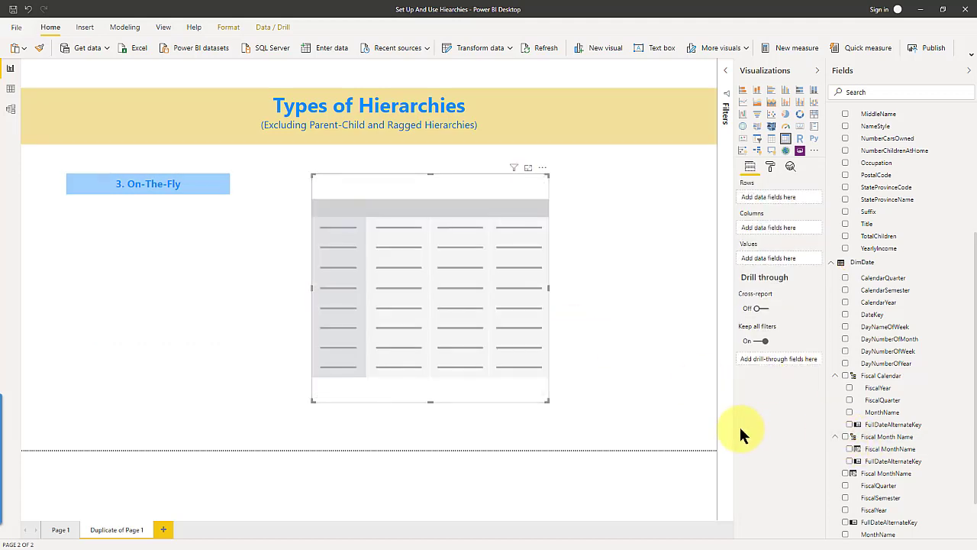
pyautogui.scroll(3, 870, 260)
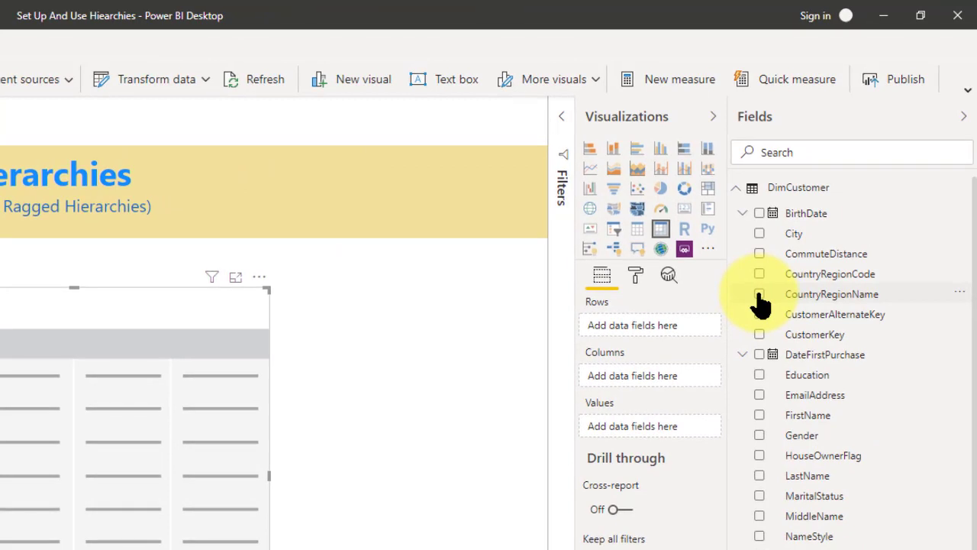
pyautogui.click(759, 295)
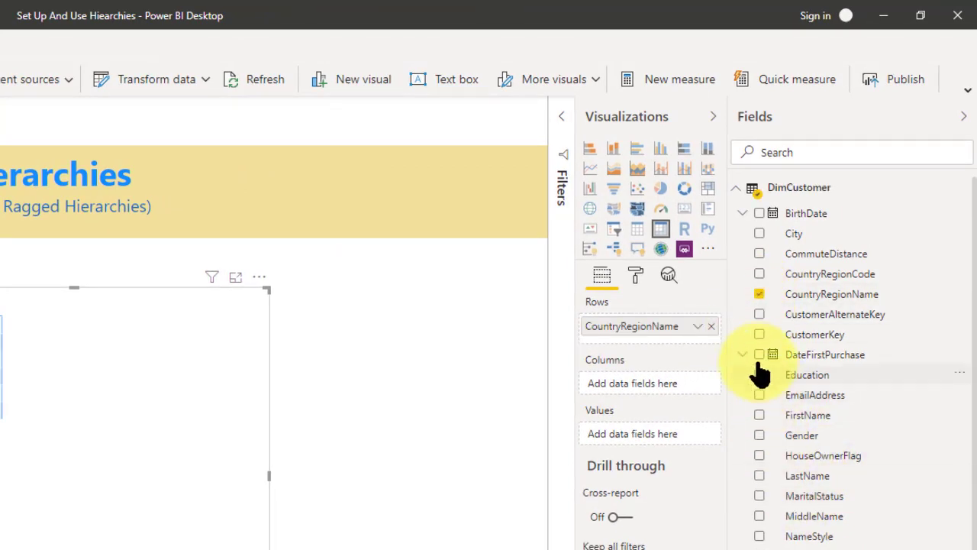
pyautogui.scroll(-5, 756, 543)
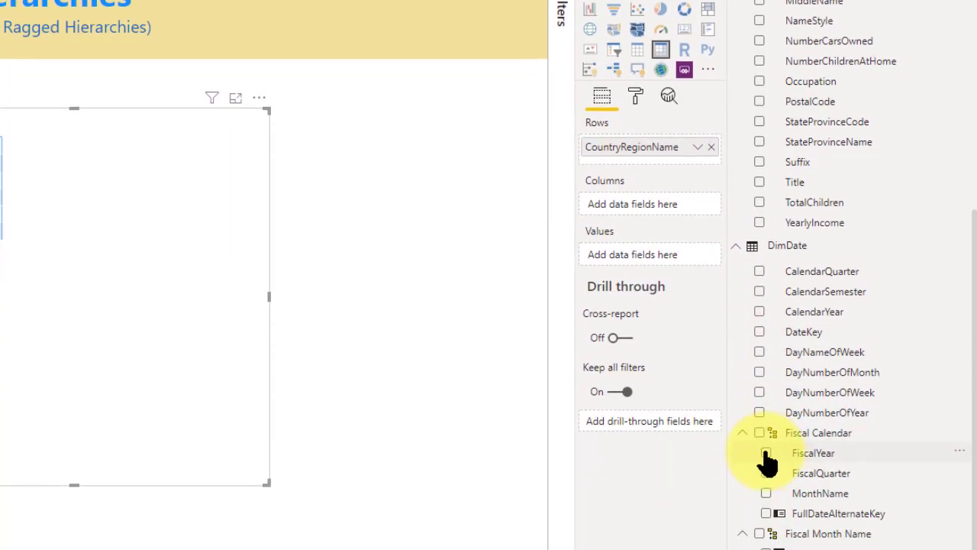
pyautogui.click(765, 452)
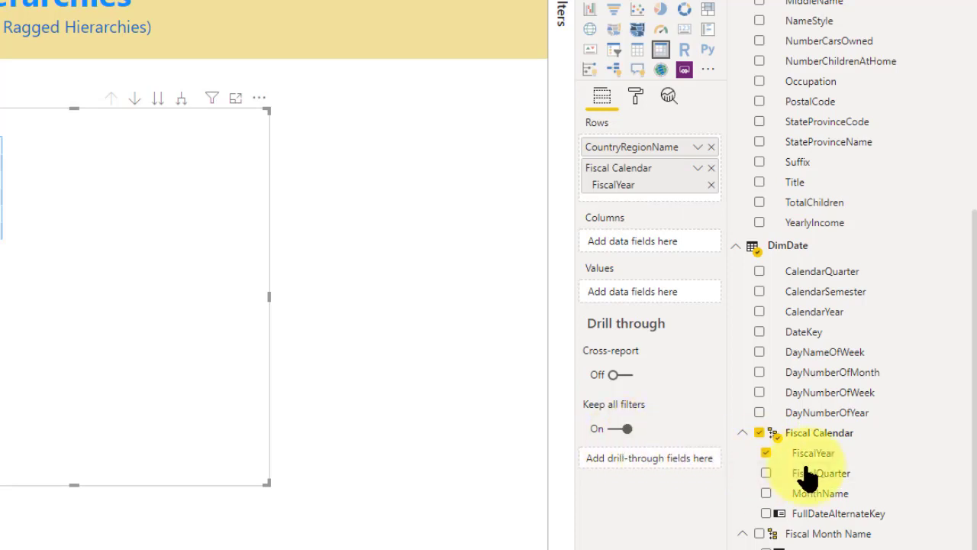
# Add DimProduct's ProductCategoryName as columns and expand Canada to show fiscal years 2010–2013
pyautogui.scroll(-3, 809, 484)
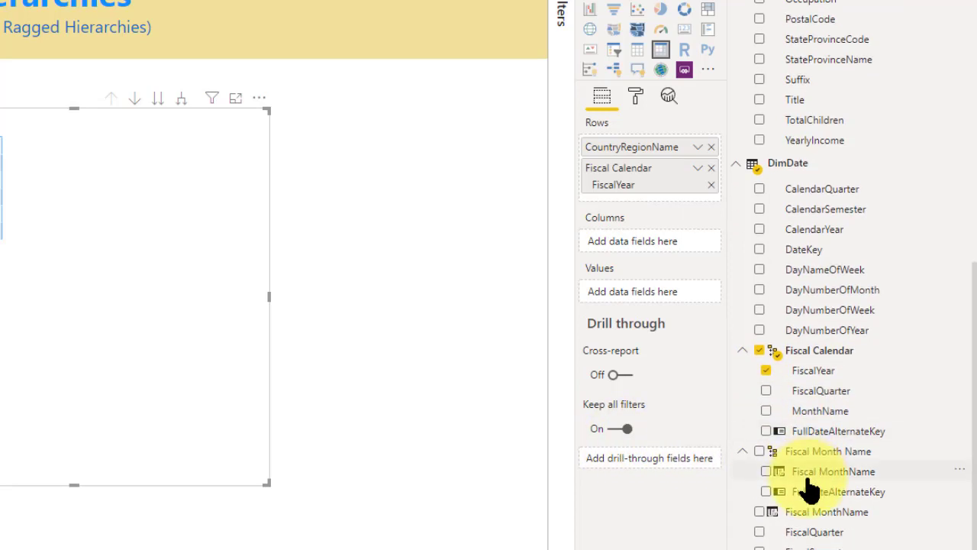
pyautogui.click(734, 165)
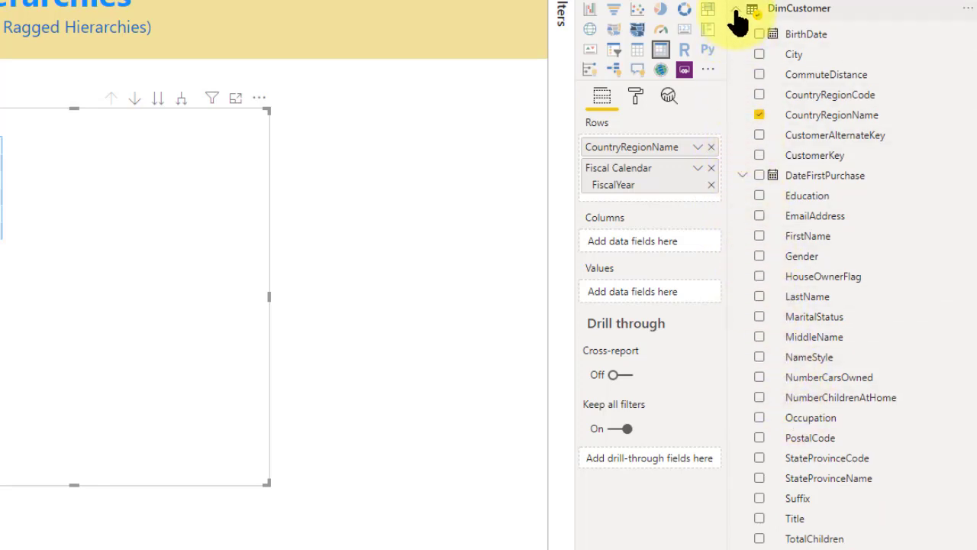
pyautogui.click(736, 11)
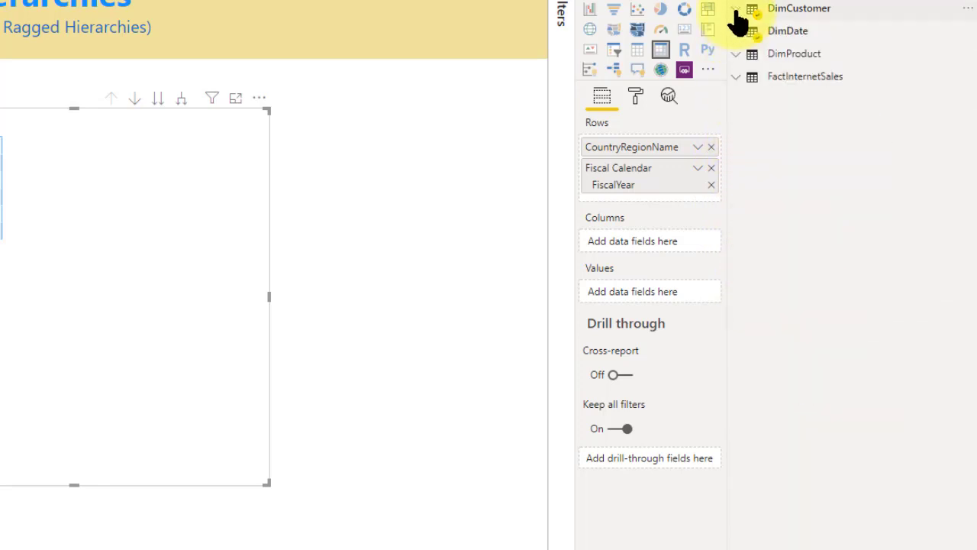
pyautogui.click(738, 55)
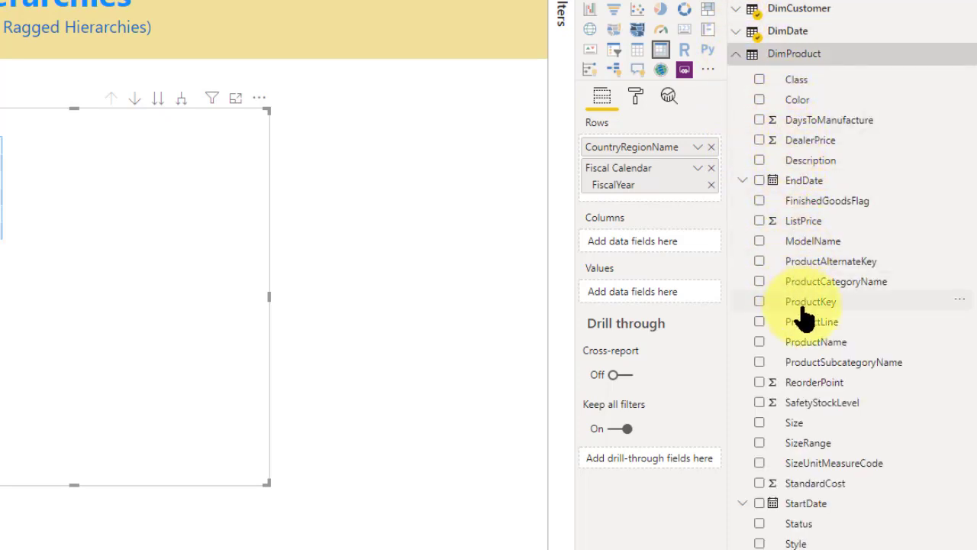
pyautogui.click(758, 282)
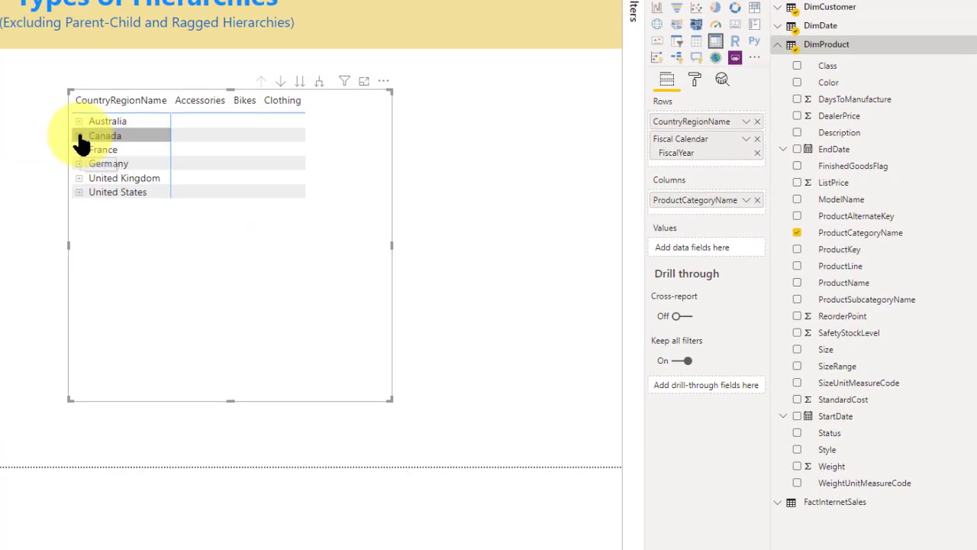
pyautogui.click(79, 136)
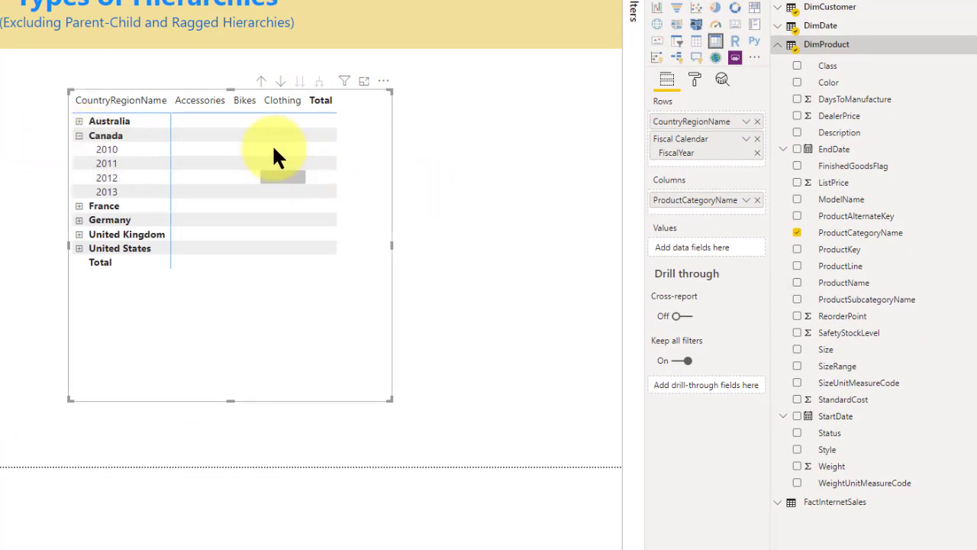
# Move ProductCategoryName into rows under FiscalYear, add FactInternetSales Sales Amount as values, and enlarge the matrix
pyautogui.moveTo(654, 206); pyautogui.dragTo(671, 170)
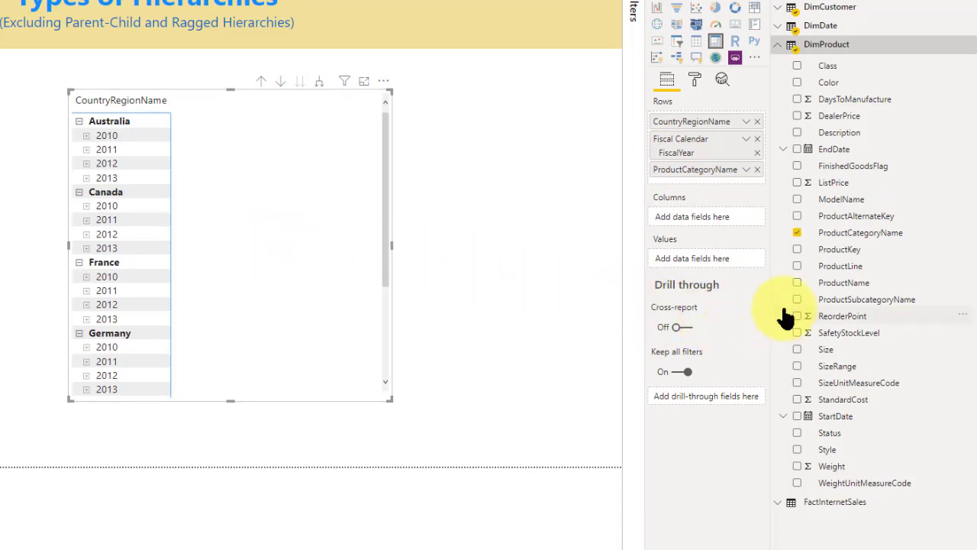
pyautogui.click(784, 47)
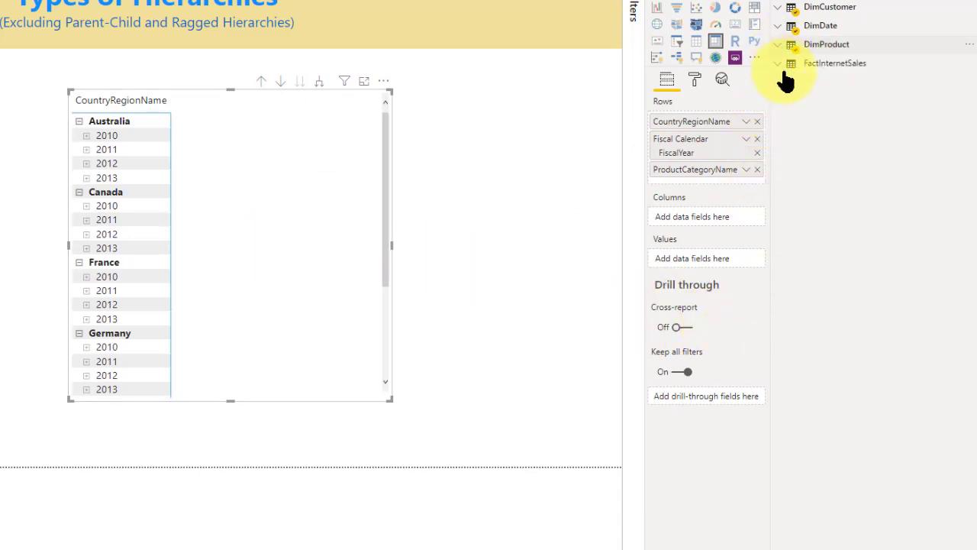
pyautogui.click(784, 64)
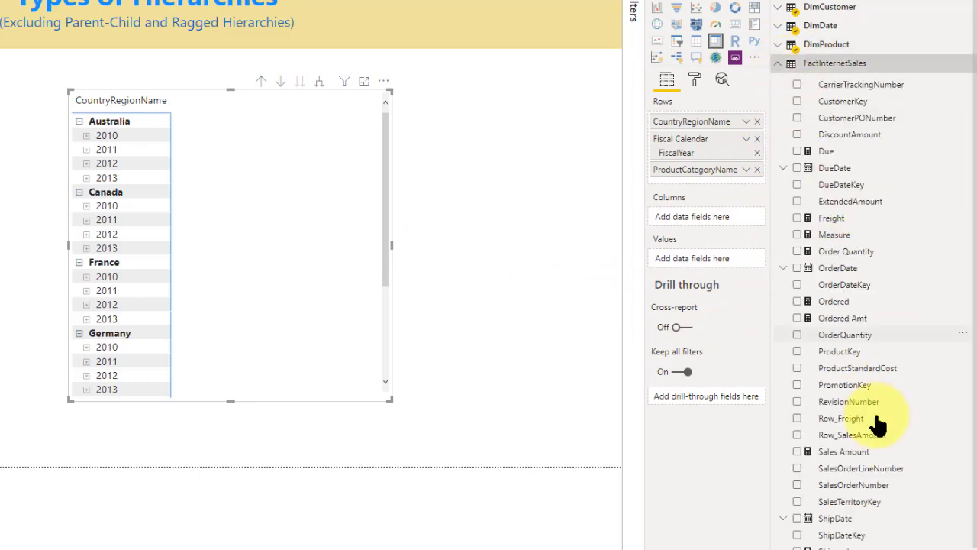
pyautogui.click(797, 451)
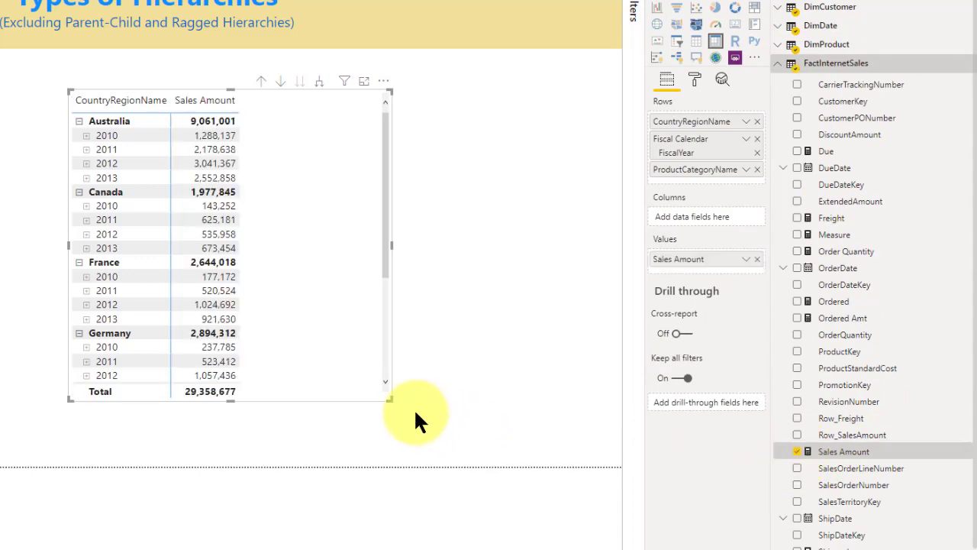
pyautogui.moveTo(388, 397); pyautogui.dragTo(519, 433)
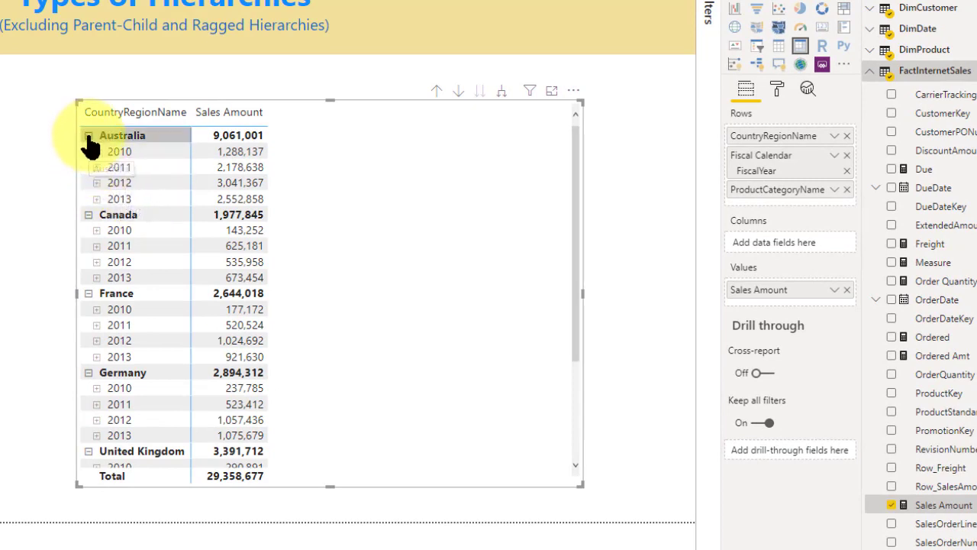
# Collapse the entire country level so each country shows as a single row
pyautogui.click(88, 135)
pyautogui.rightClick(98, 133)
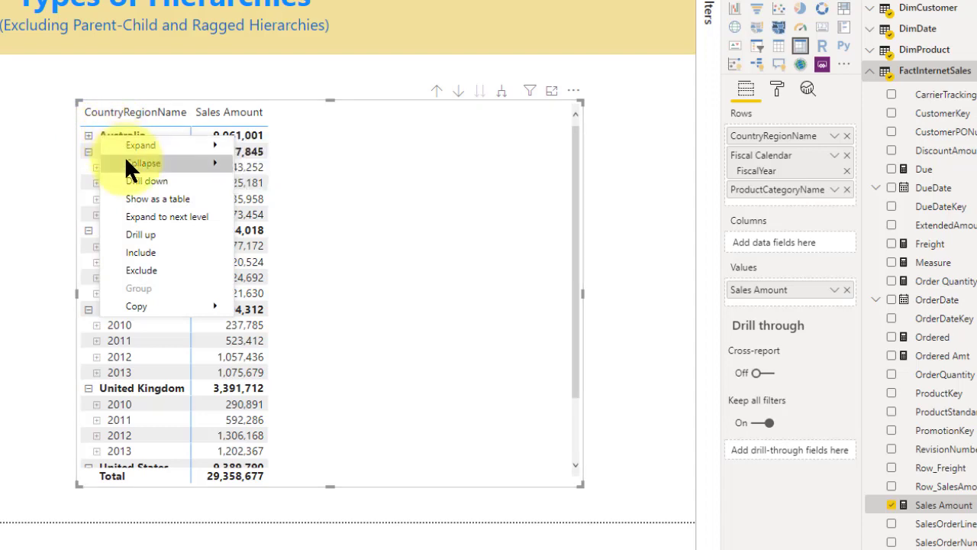
pyautogui.moveTo(128, 163)
pyautogui.click(256, 183)
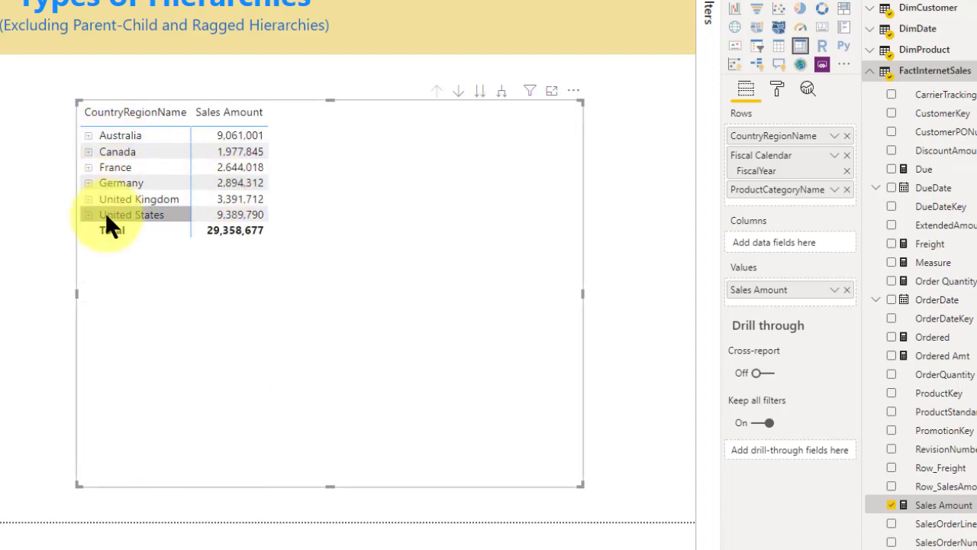
# Drill Canada into its years and the 2011 and 2013 product categories, then collapse it back
pyautogui.click(88, 151)
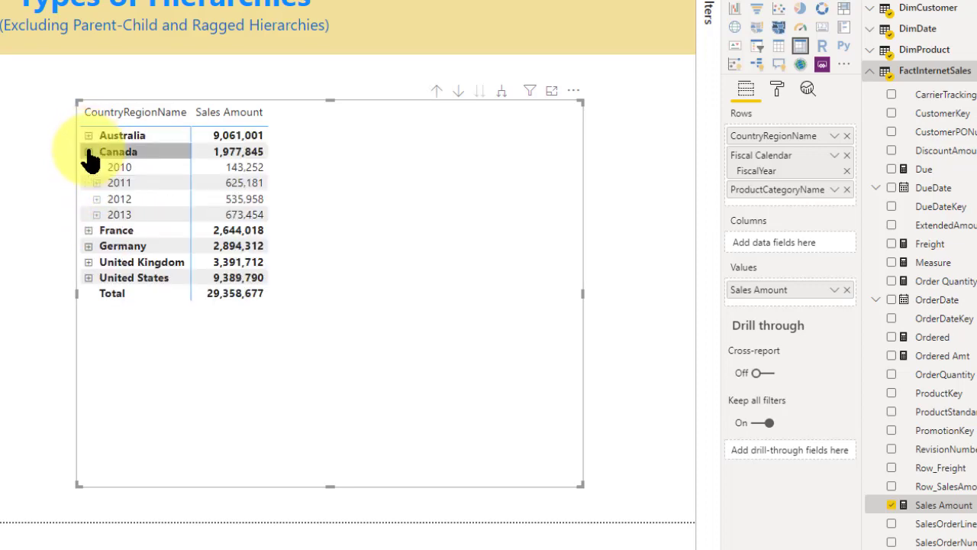
pyautogui.click(95, 184)
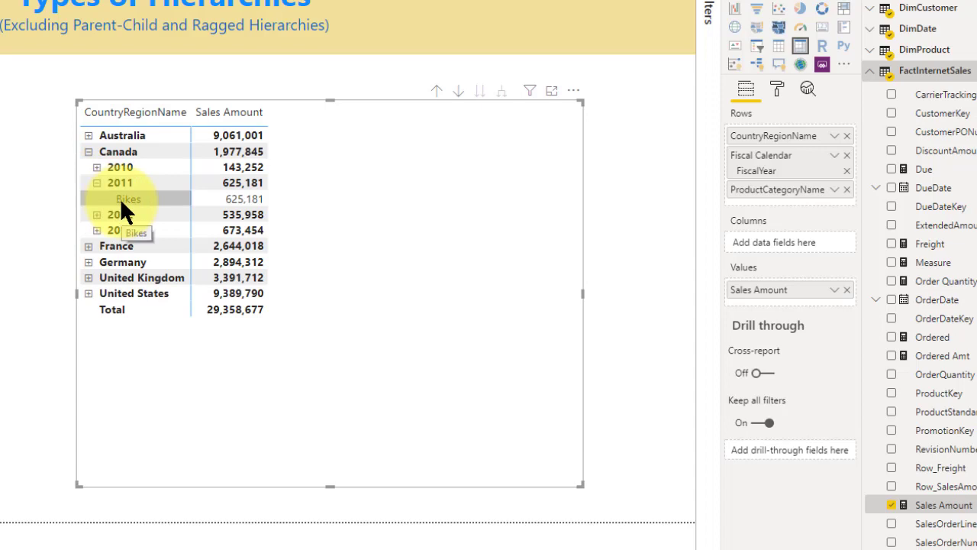
pyautogui.click(97, 230)
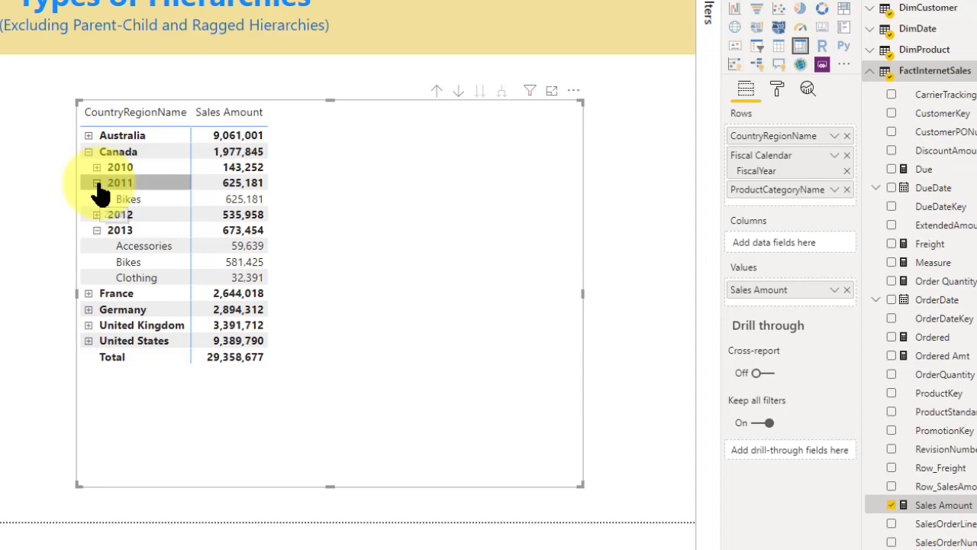
pyautogui.click(96, 184)
pyautogui.click(97, 215)
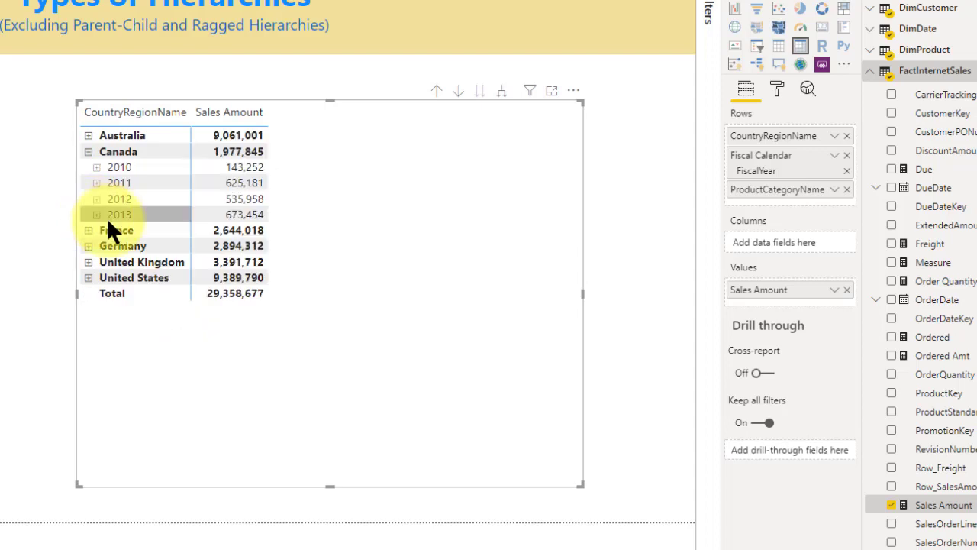
pyautogui.click(88, 152)
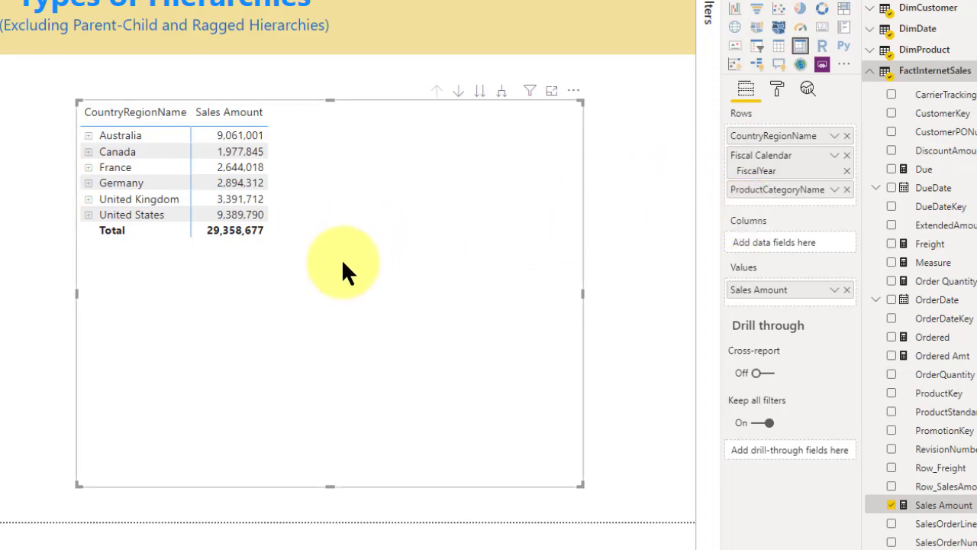
# Expand France and its 2011 categories, then collapse France to one row
pyautogui.click(89, 167)
pyautogui.click(96, 198)
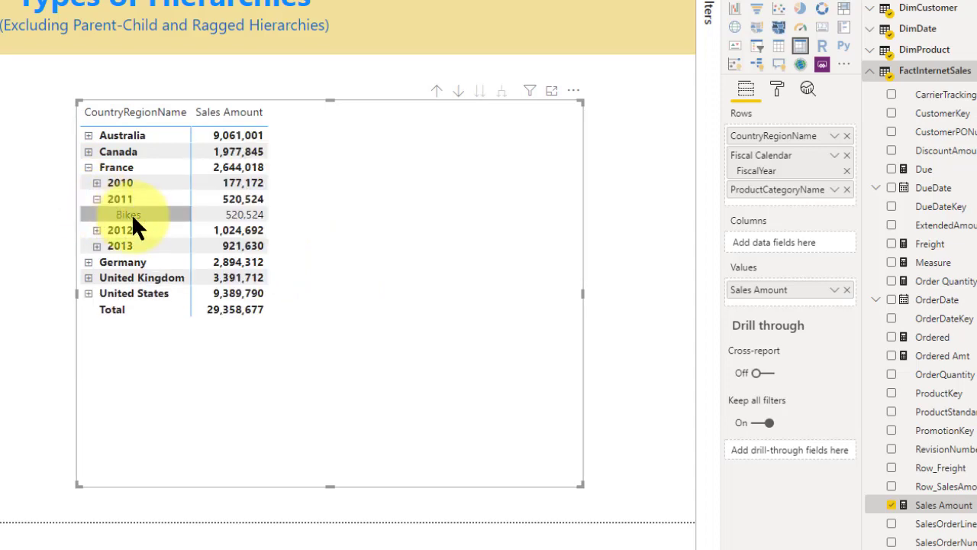
pyautogui.click(89, 167)
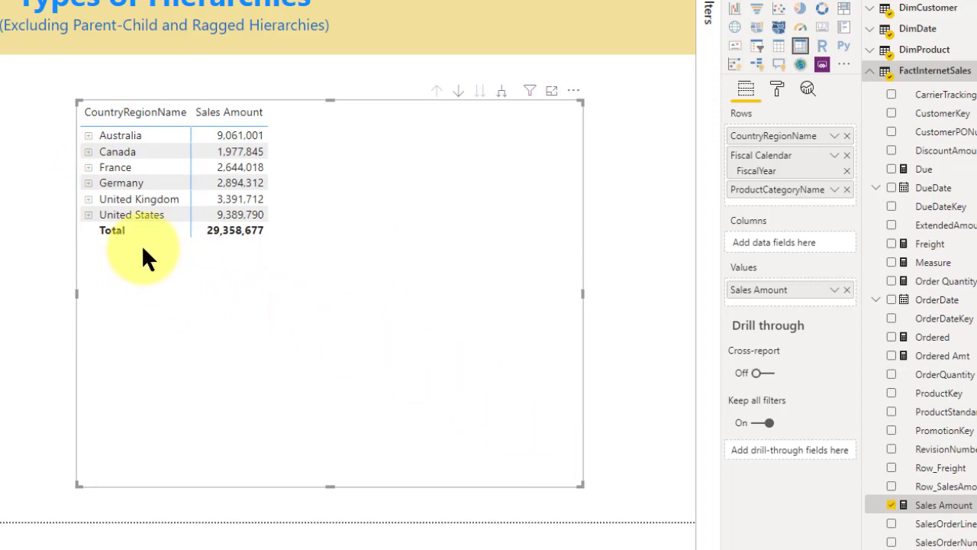
# Expand Germany into fiscal years and drill 2012 into Accessories, Bikes and Clothing
pyautogui.click(88, 183)
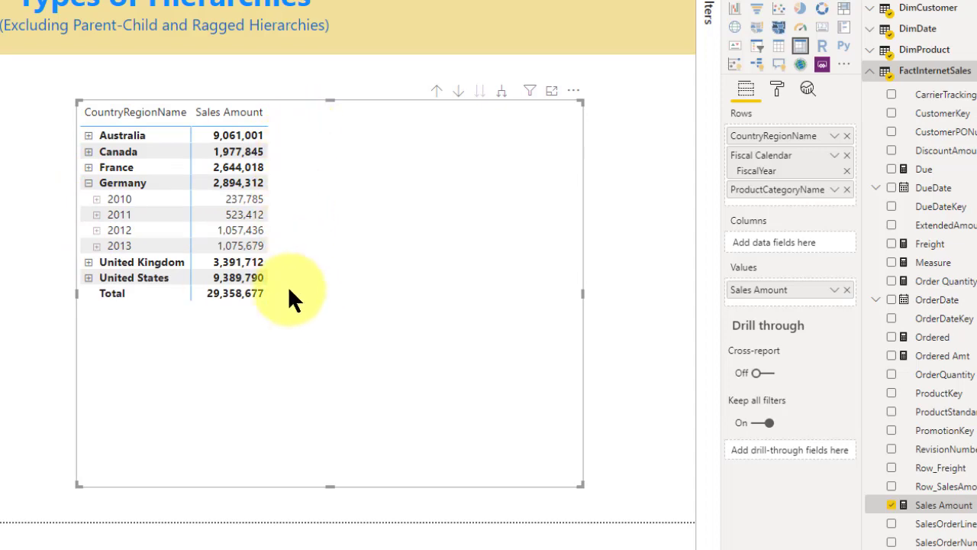
pyautogui.click(96, 229)
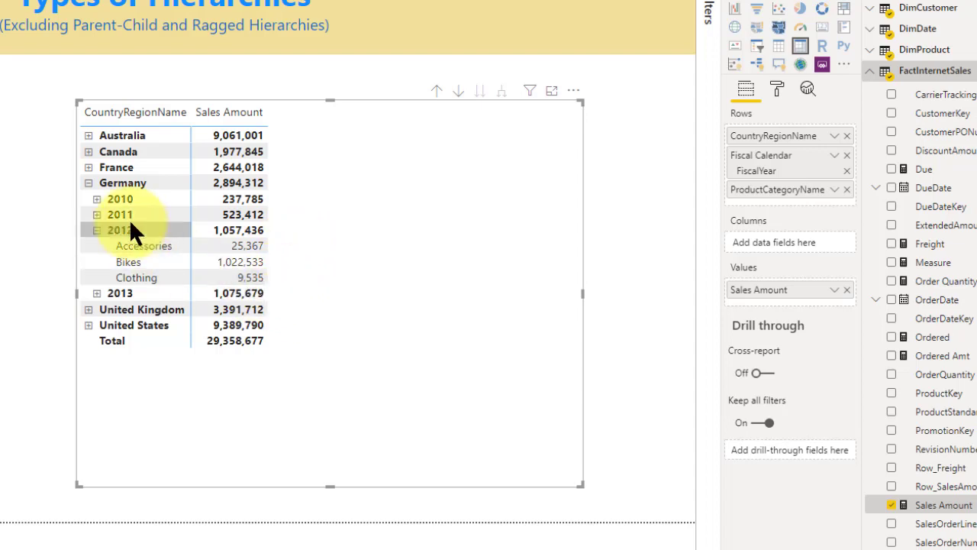
# Collapse Germany's 2012 categories and then Germany itself, leaving six country totals (29,358,677)
pyautogui.click(96, 230)
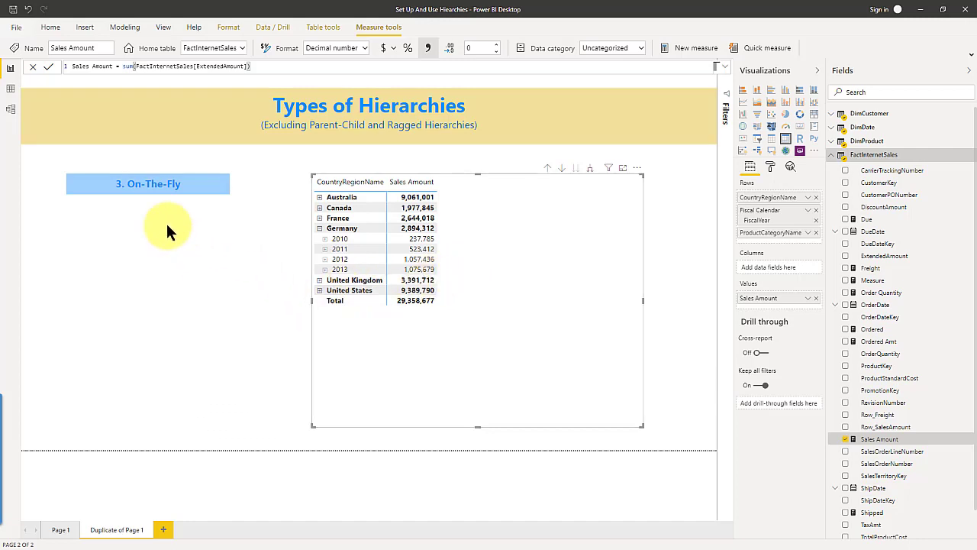
pyautogui.click(320, 228)
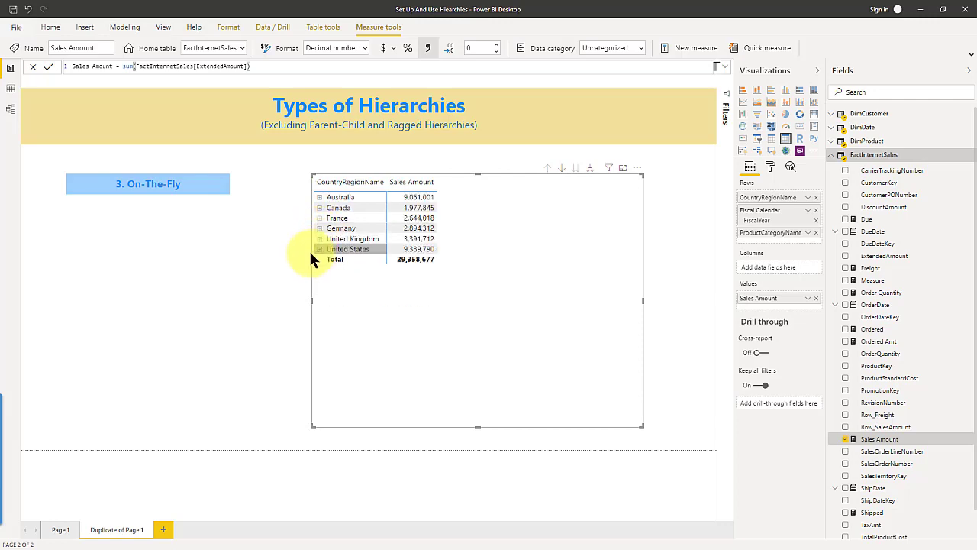